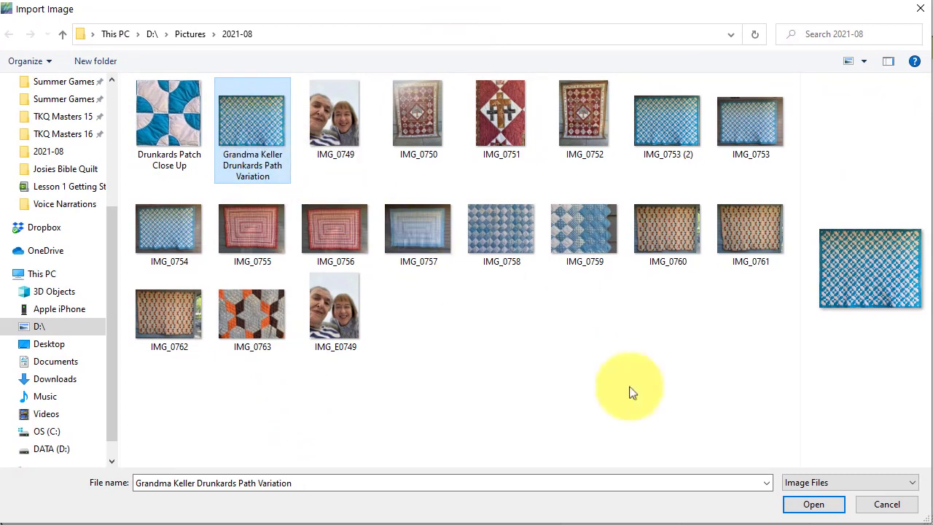
- Import the selected Drunkards Path Variation quilt photo and scale it to a measured fabric distance of 12 inches
{"action": "left_click", "coordinate": [811, 506]}
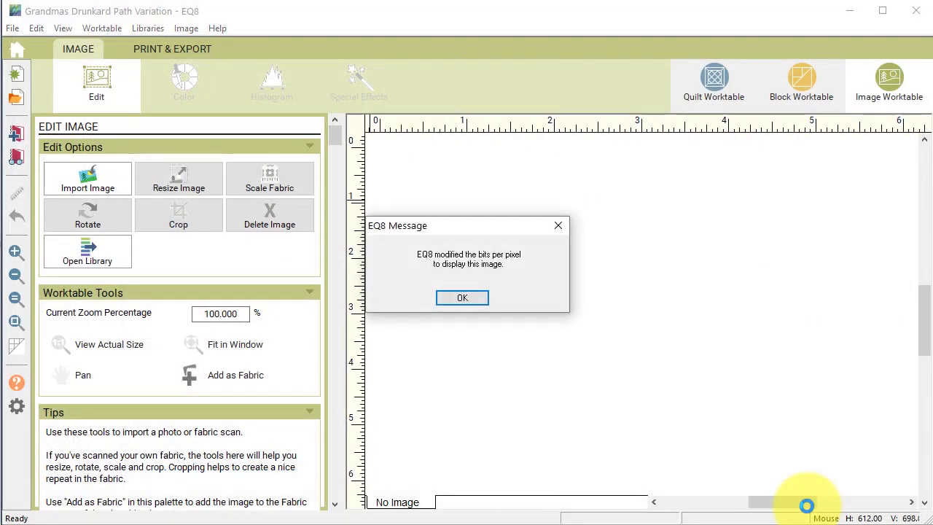
{"action": "left_click", "coordinate": [461, 297]}
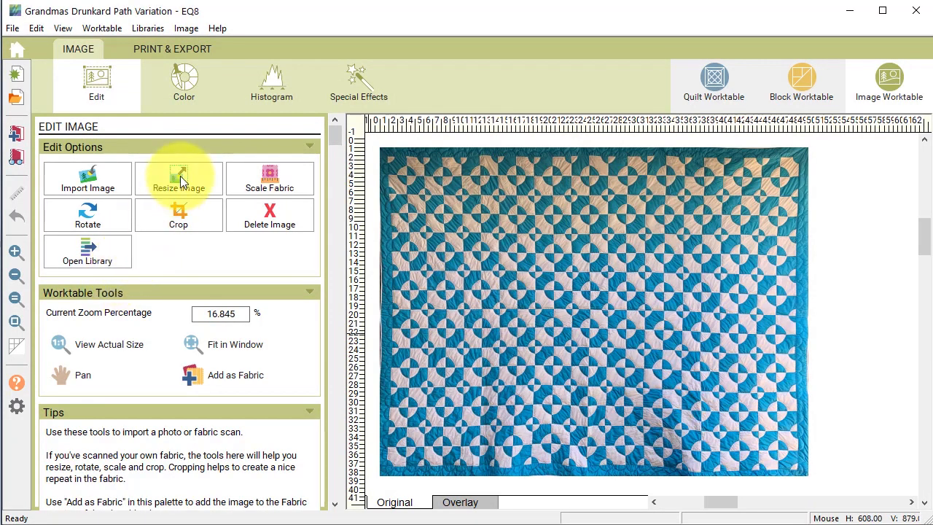
{"action": "left_click", "coordinate": [276, 186]}
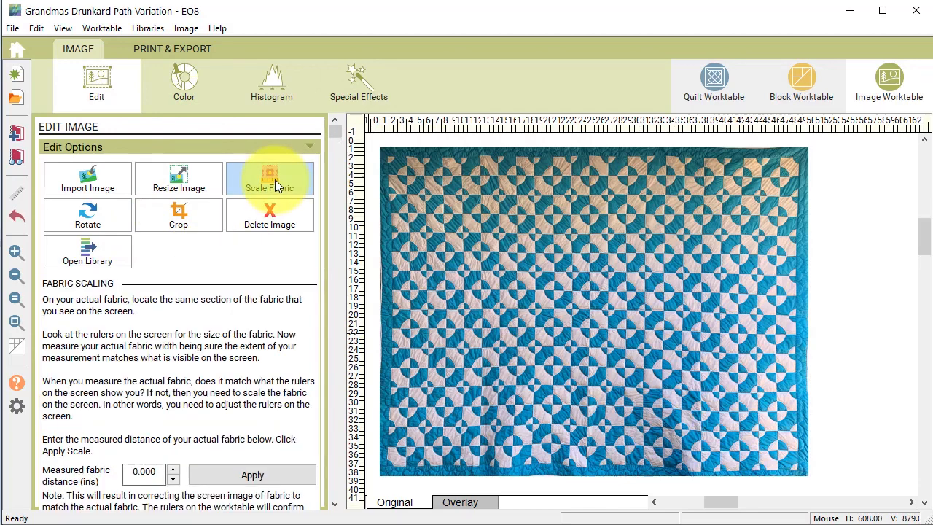
{"action": "left_click", "coordinate": [138, 474]}
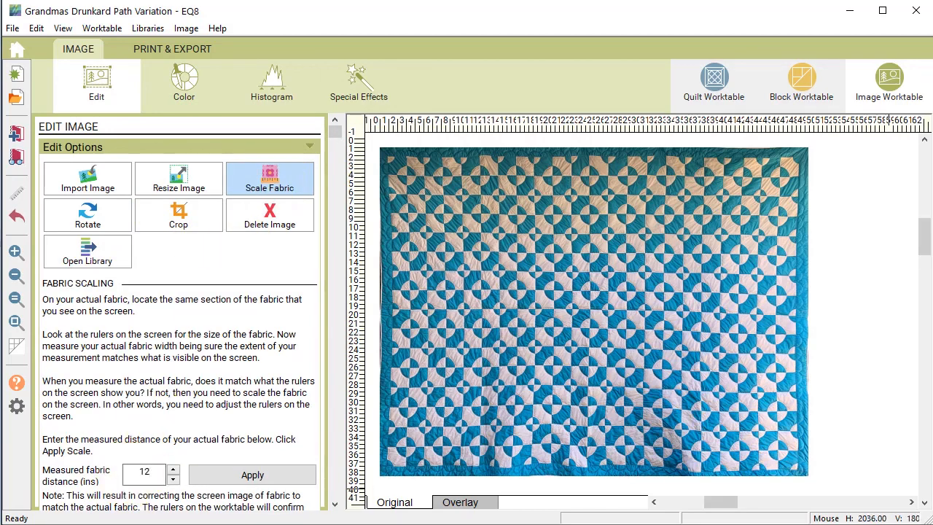
{"action": "left_click", "coordinate": [257, 476]}
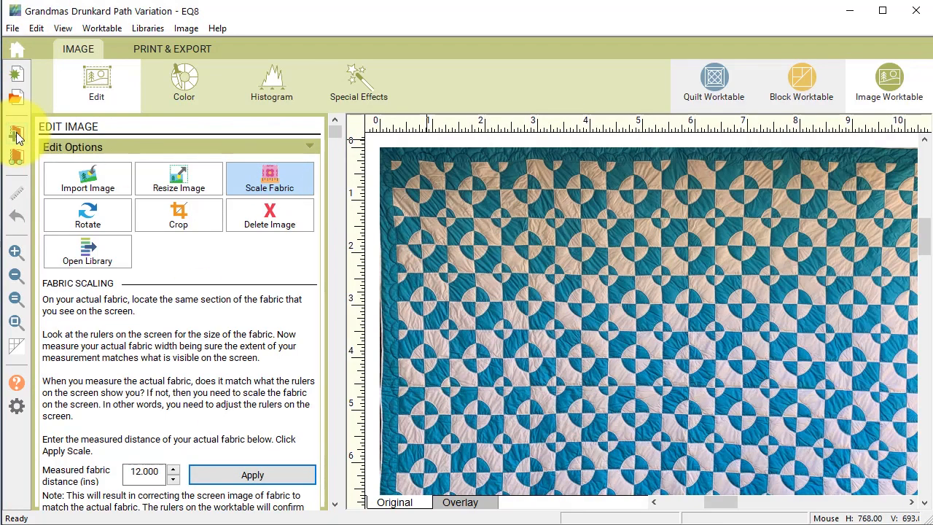
- Crop the quilt photo to a single block near its middle, about 1.22 by 1.29 inches
{"action": "left_click", "coordinate": [179, 219]}
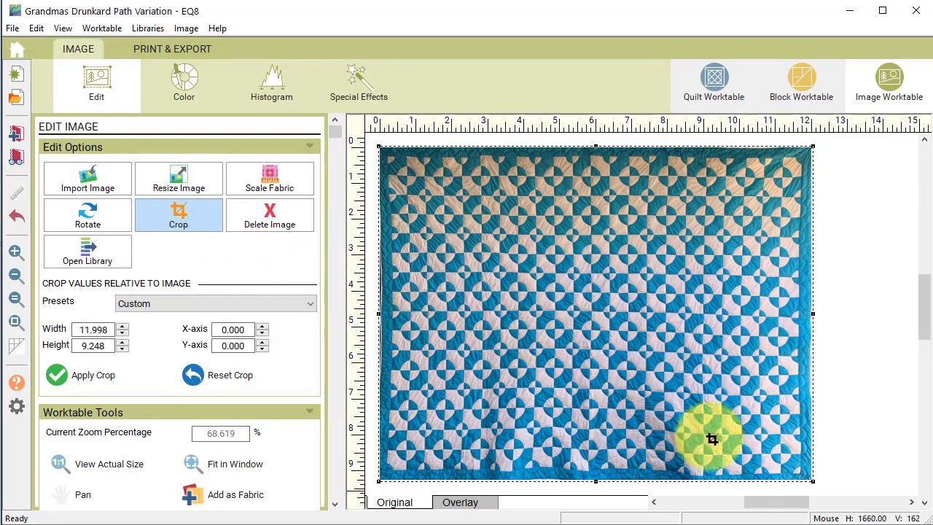
{"action": "left_click_drag", "start_coordinate": [810, 479], "coordinate": [594, 299]}
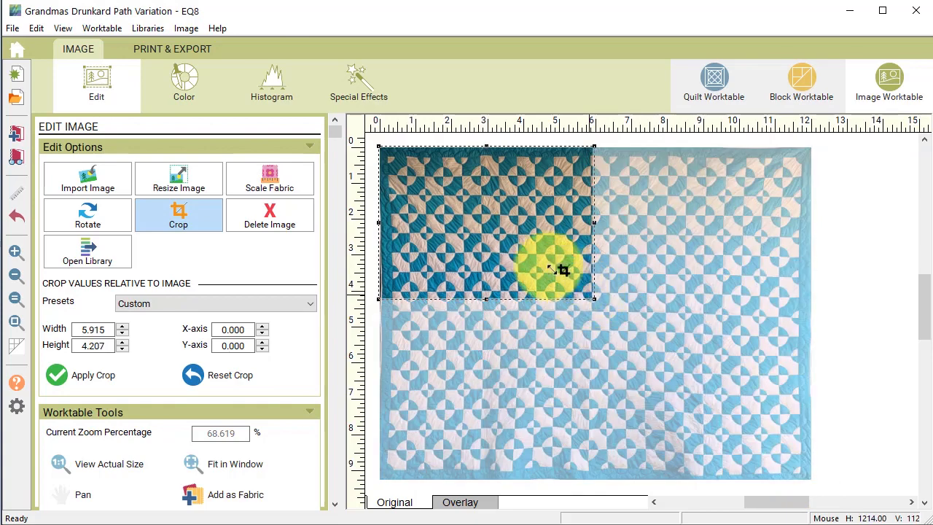
{"action": "left_click_drag", "start_coordinate": [378, 148], "coordinate": [552, 250]}
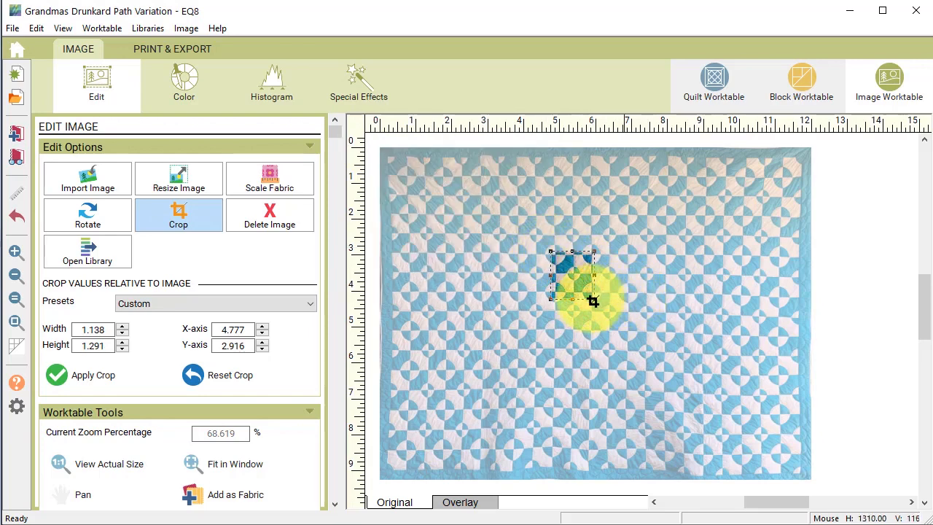
{"action": "left_click_drag", "start_coordinate": [594, 301], "coordinate": [597, 302]}
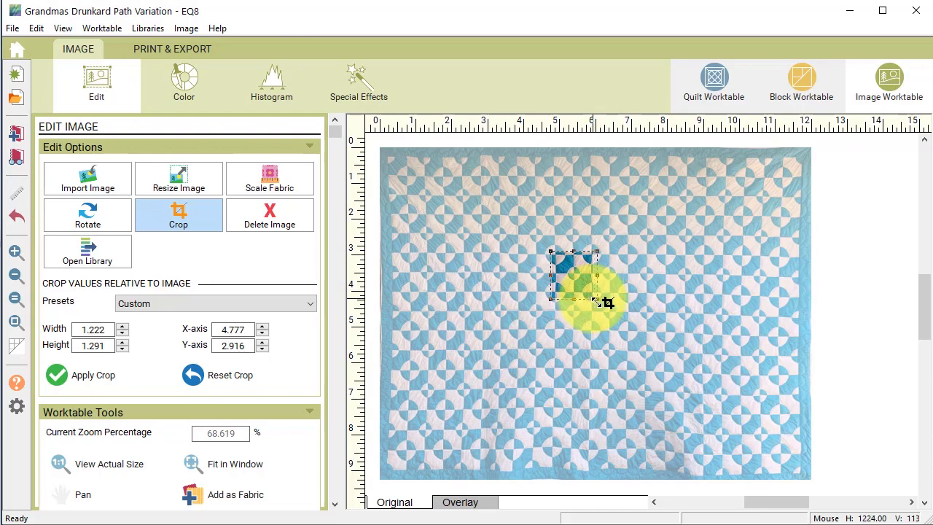
{"action": "left_click", "coordinate": [59, 375]}
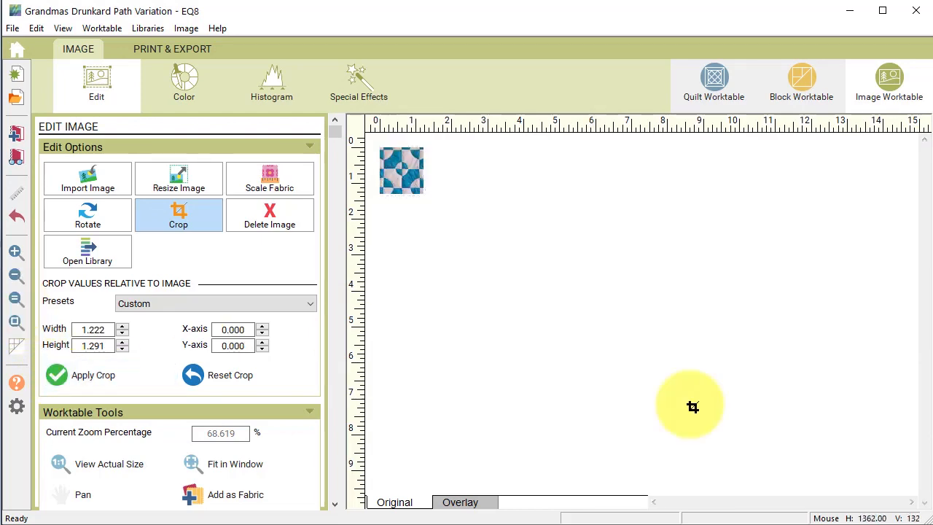
- Scale the cropped block image to a measured fabric distance of 9 inches
{"action": "left_click", "coordinate": [272, 180]}
{"action": "double_click", "coordinate": [136, 471]}
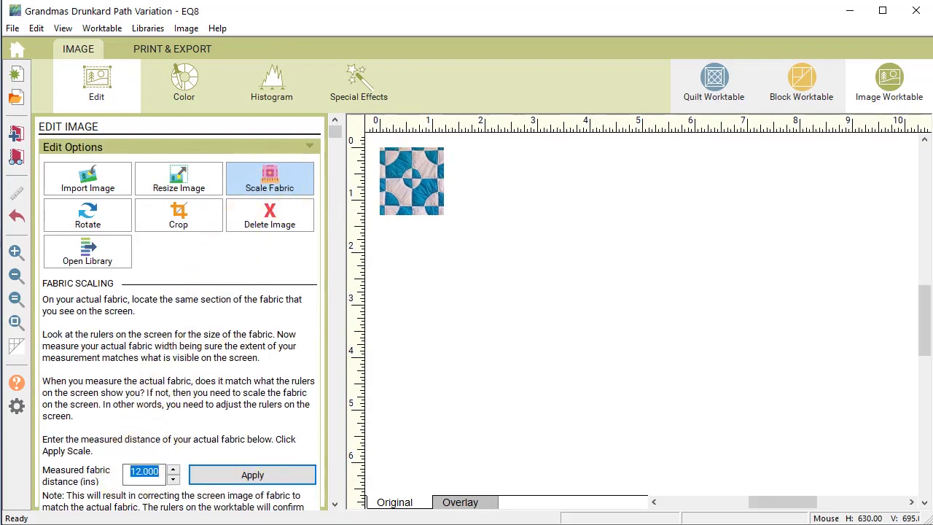
{"action": "type", "text": "9"}
{"action": "left_click", "coordinate": [252, 475]}
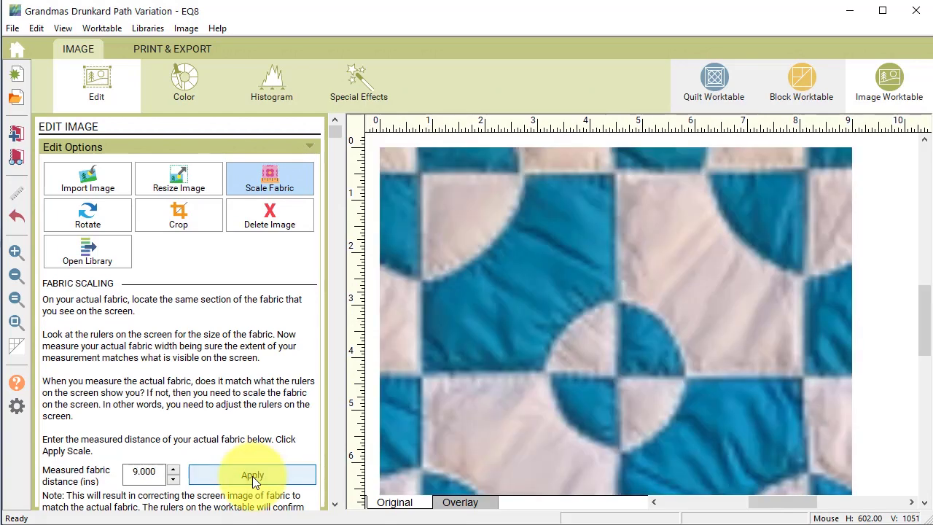
- Crop the block image again to the block's outer seams, about 7.35 by 7.62 inches
{"action": "left_click", "coordinate": [181, 221]}
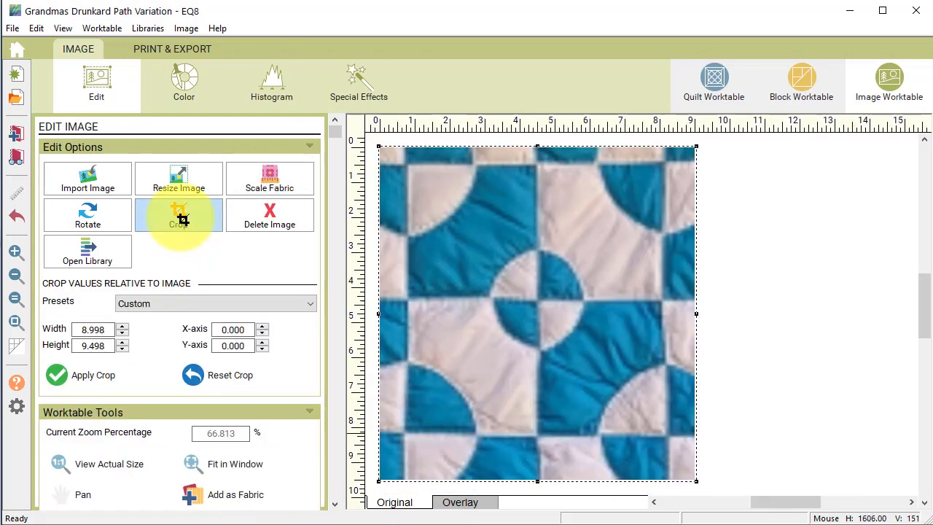
{"action": "left_click_drag", "start_coordinate": [698, 482], "coordinate": [666, 434]}
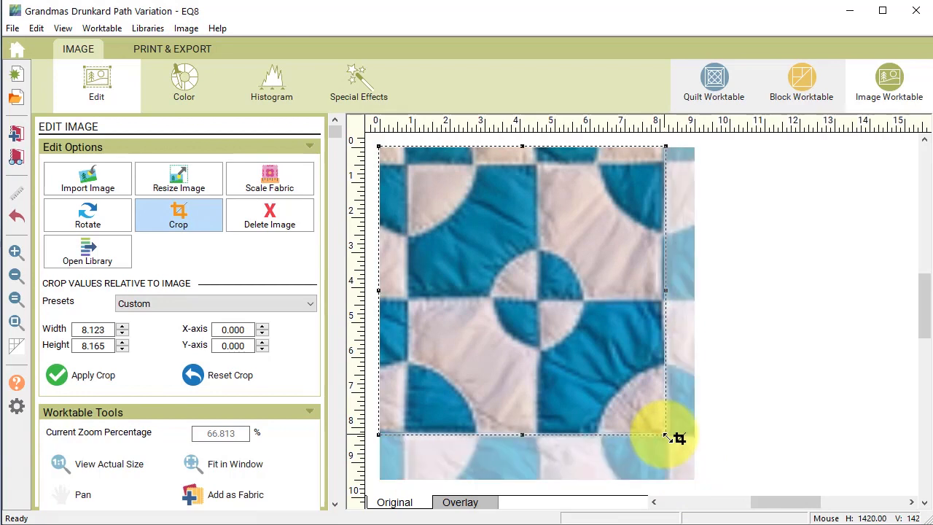
{"action": "left_click_drag", "start_coordinate": [393, 159], "coordinate": [406, 165]}
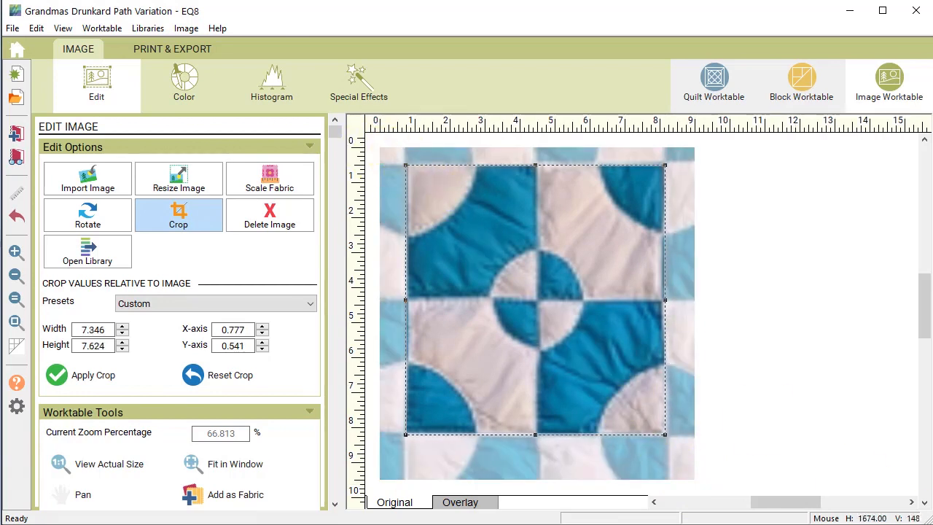
{"action": "left_click", "coordinate": [61, 375]}
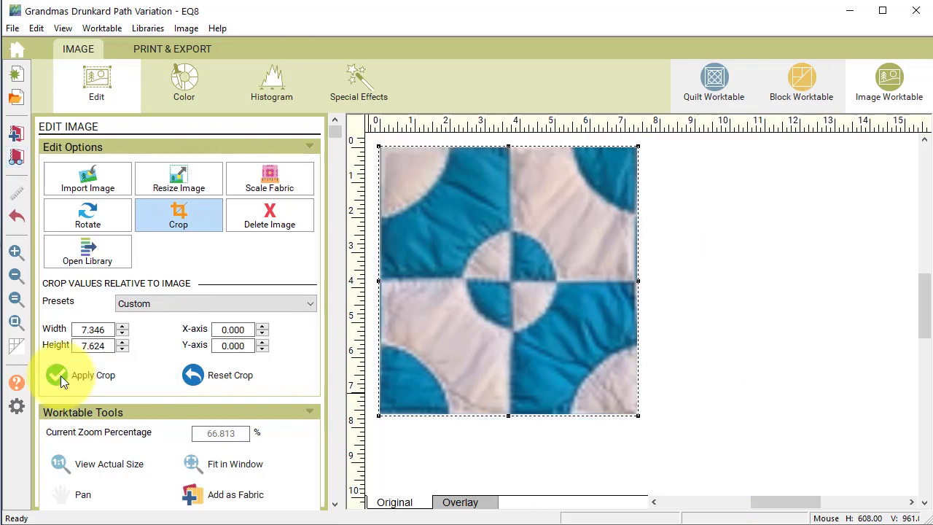
- Rescale the tightly cropped block image to a measured distance of 9 inches
{"action": "left_click", "coordinate": [274, 179]}
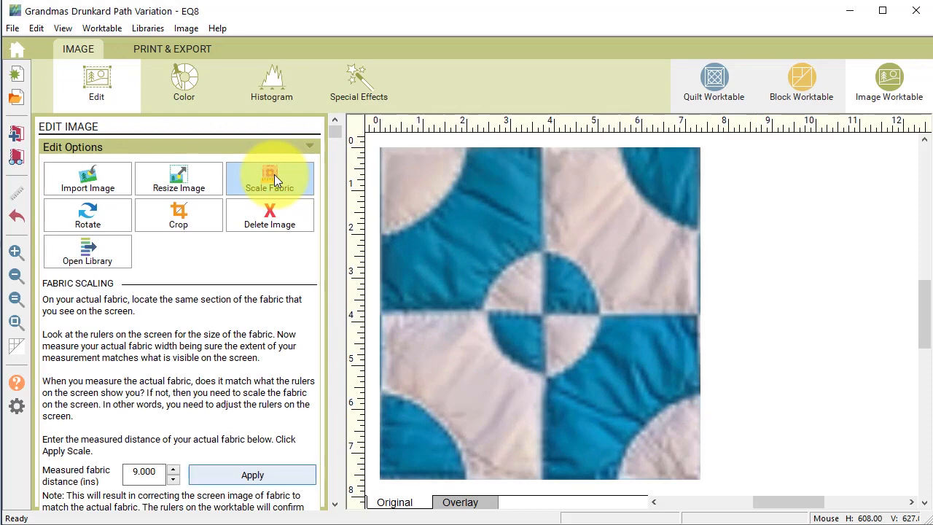
{"action": "left_click", "coordinate": [260, 476]}
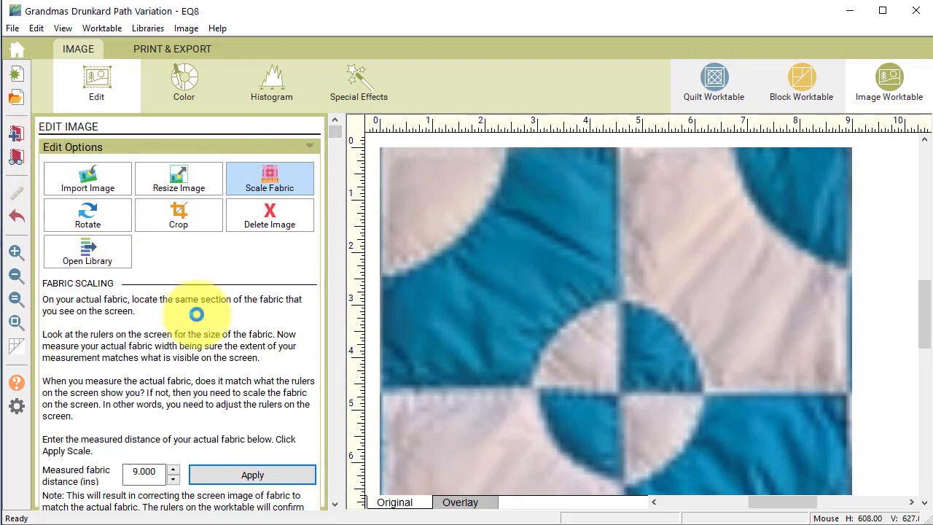
{"action": "scroll", "coordinate": [235, 357], "scroll_direction": "down", "scroll_amount": 2}
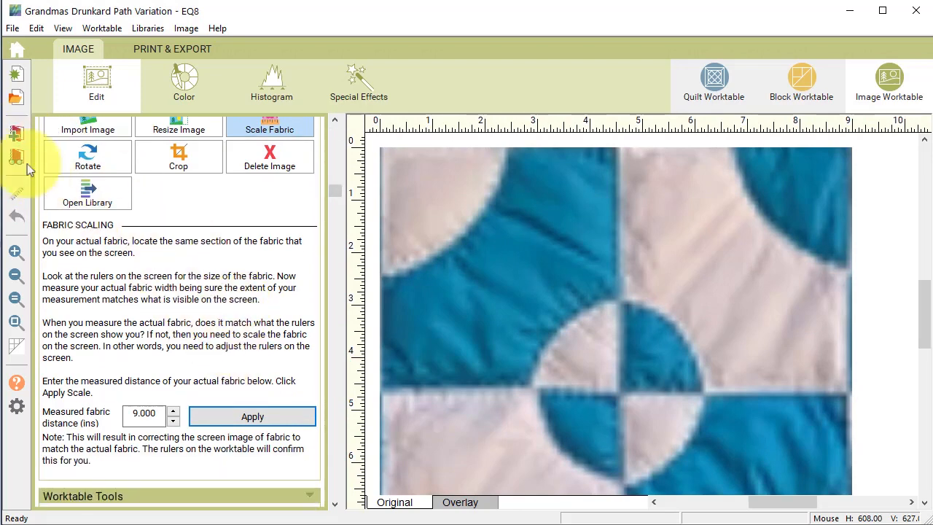
- Send the cropped block photo from the Project Sketchbook to the Block worktable
{"action": "left_click", "coordinate": [18, 158]}
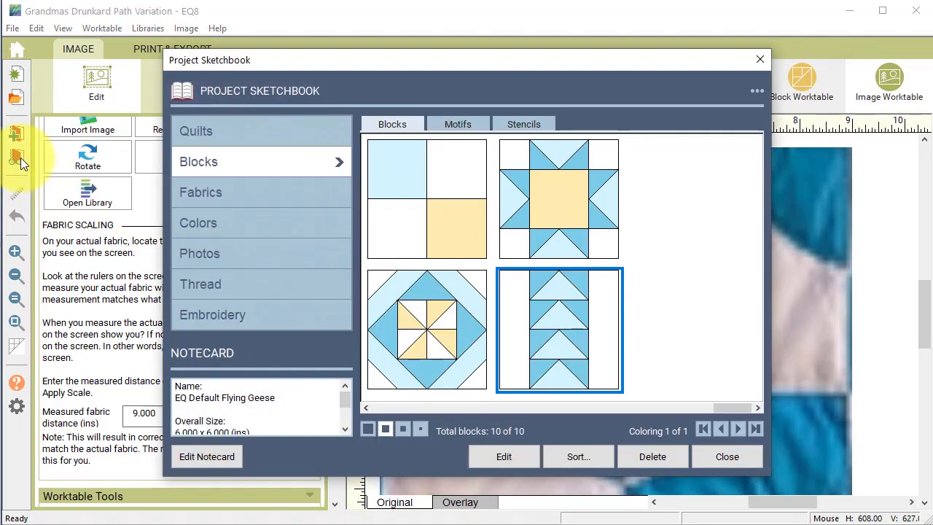
{"action": "left_click", "coordinate": [204, 259]}
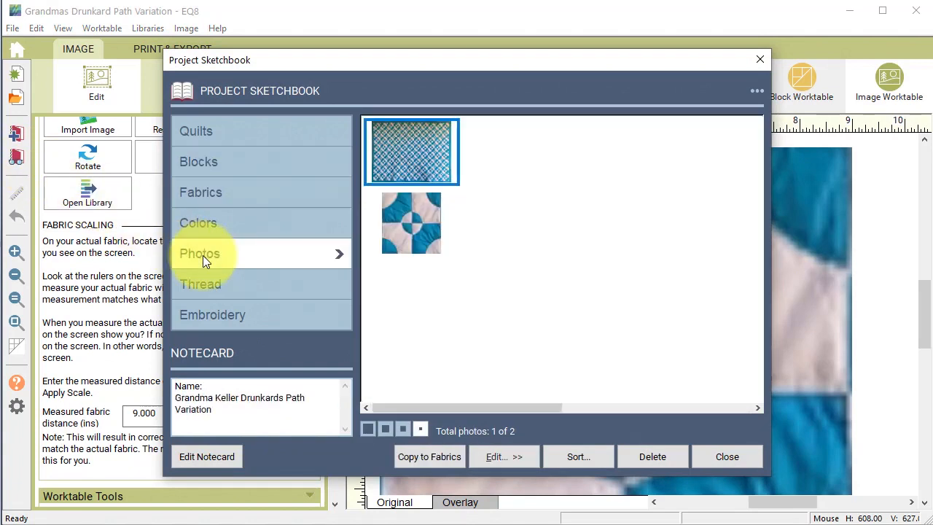
{"action": "left_click", "coordinate": [402, 244]}
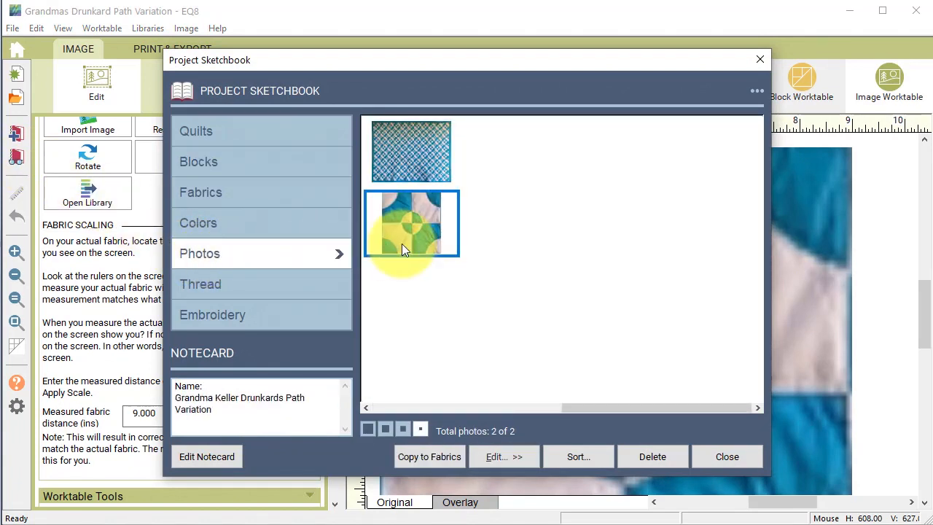
{"action": "left_click", "coordinate": [516, 461]}
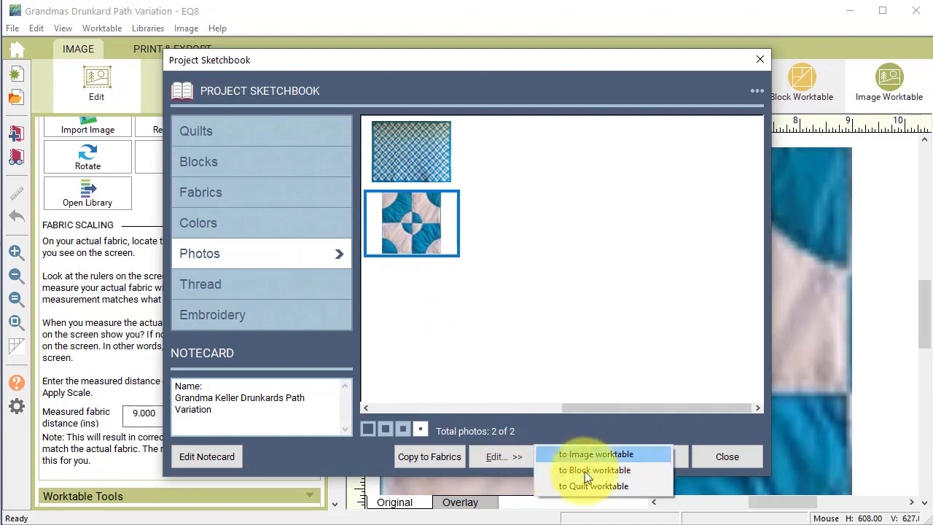
{"action": "left_click", "coordinate": [603, 470]}
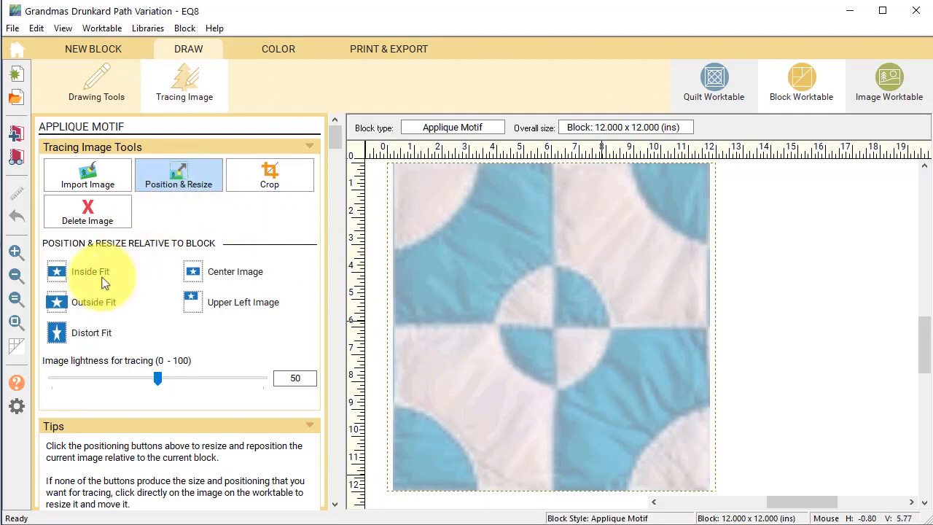
- Fit the tracing image to the block with Distort Fit and start a new pieced EasyDraw block
{"action": "left_click", "coordinate": [57, 334]}
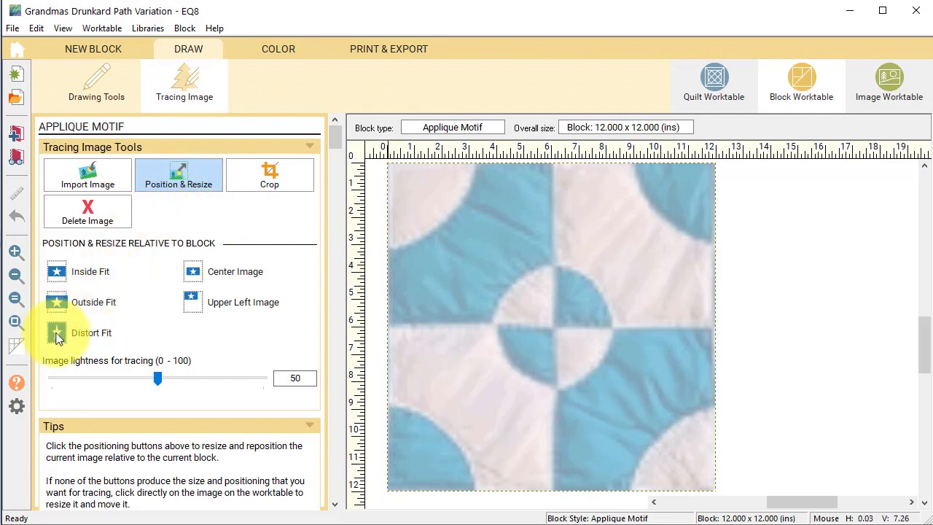
{"action": "left_click", "coordinate": [86, 78]}
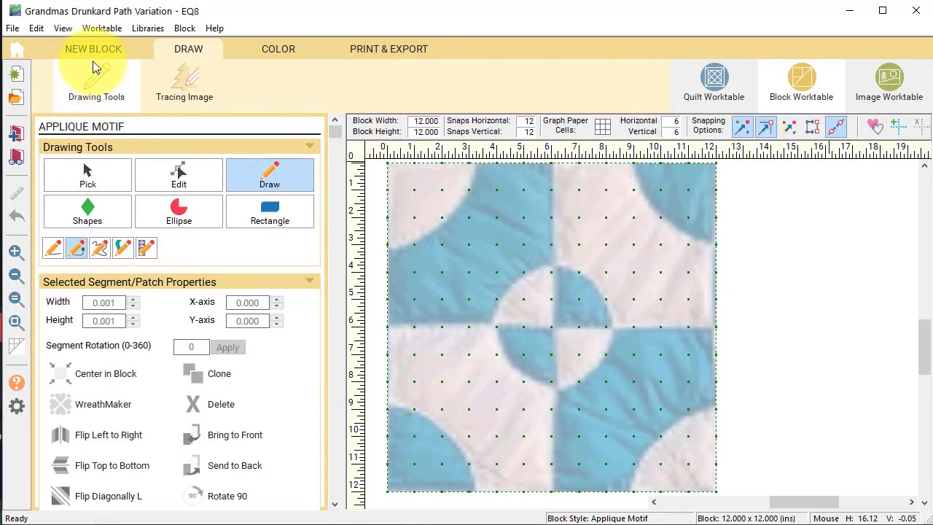
{"action": "left_click", "coordinate": [98, 48]}
{"action": "left_click", "coordinate": [97, 78]}
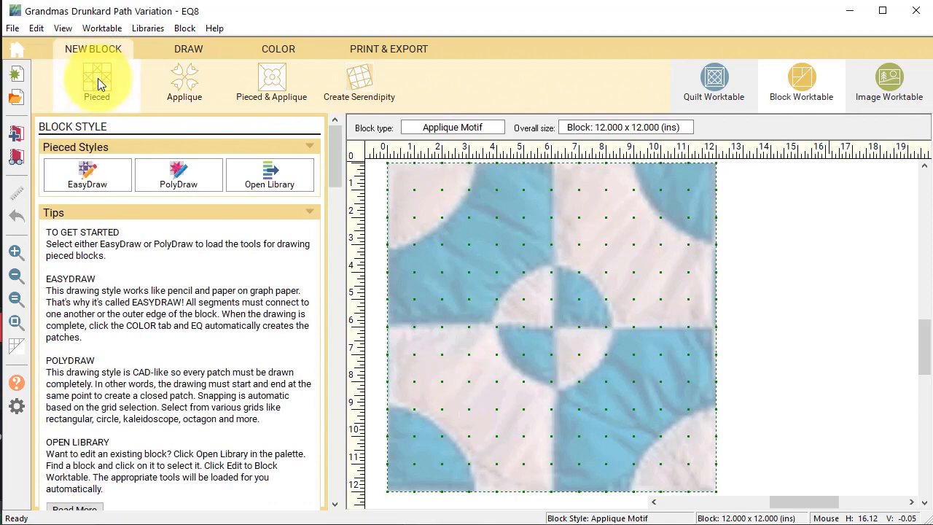
{"action": "left_click", "coordinate": [85, 178]}
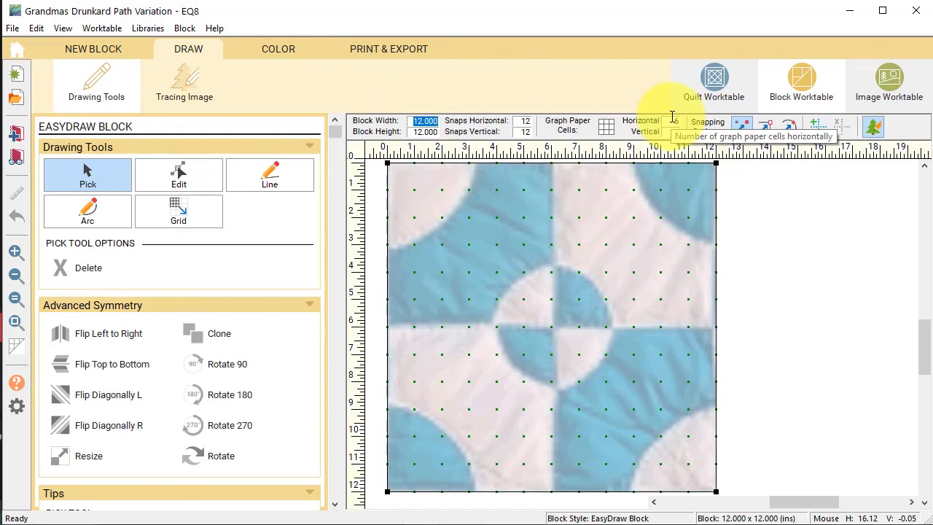
- Set the block width and height to 9 inches and the horizontal and vertical snaps to 18
{"action": "key", "text": "Tab"}
{"action": "type", "text": "9"}
{"action": "key", "text": "Tab"}
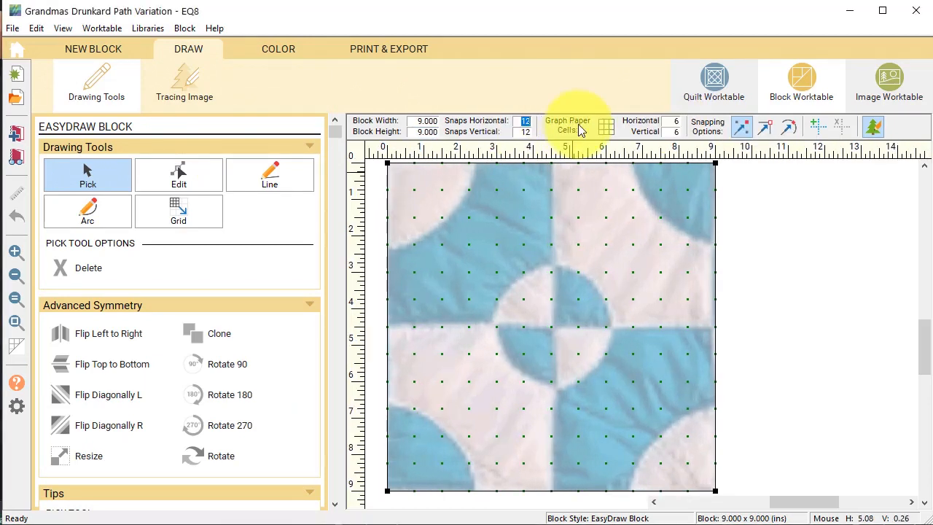
{"action": "key", "text": "Tab"}
{"action": "type", "text": "18"}
{"action": "key", "text": "Tab"}
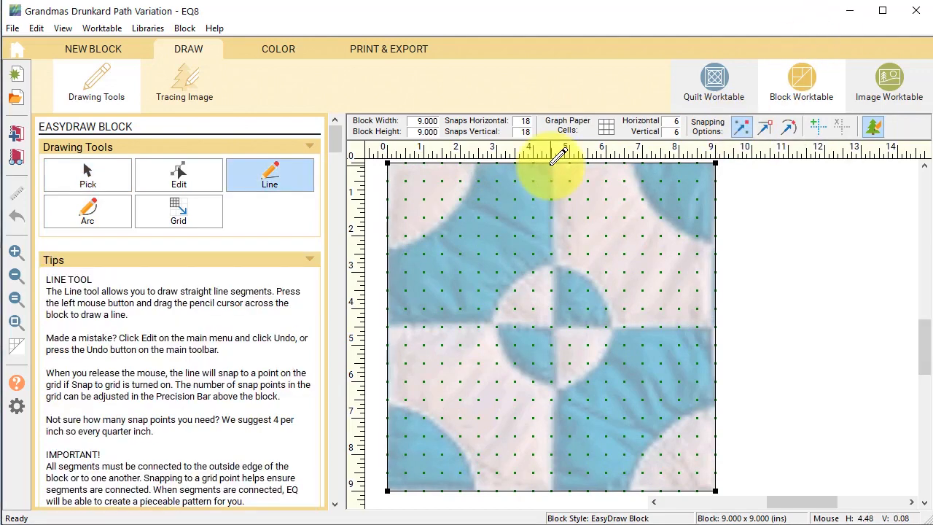
- Draw full-length vertical and horizontal lines through the block's center, dividing it into four equal quadrants
{"action": "left_click_drag", "start_coordinate": [552, 164], "coordinate": [552, 491]}
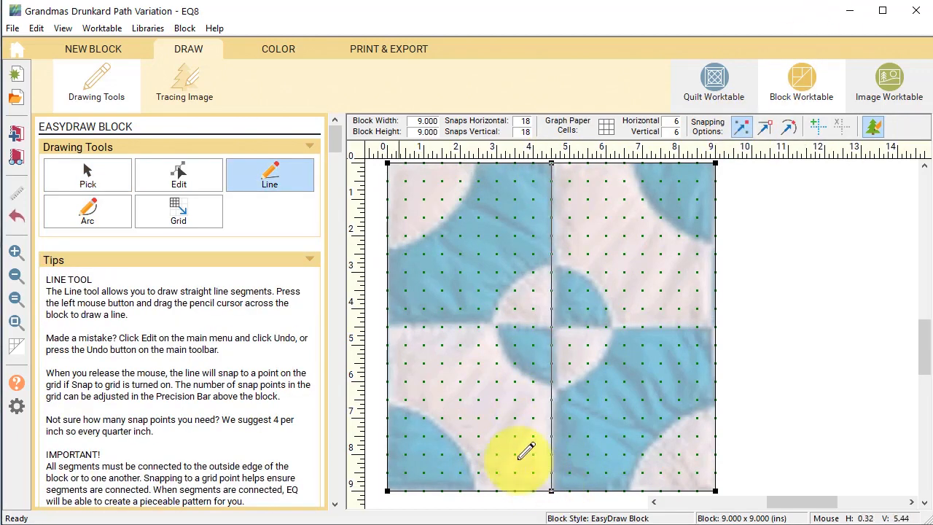
{"action": "left_click_drag", "start_coordinate": [387, 326], "coordinate": [715, 326]}
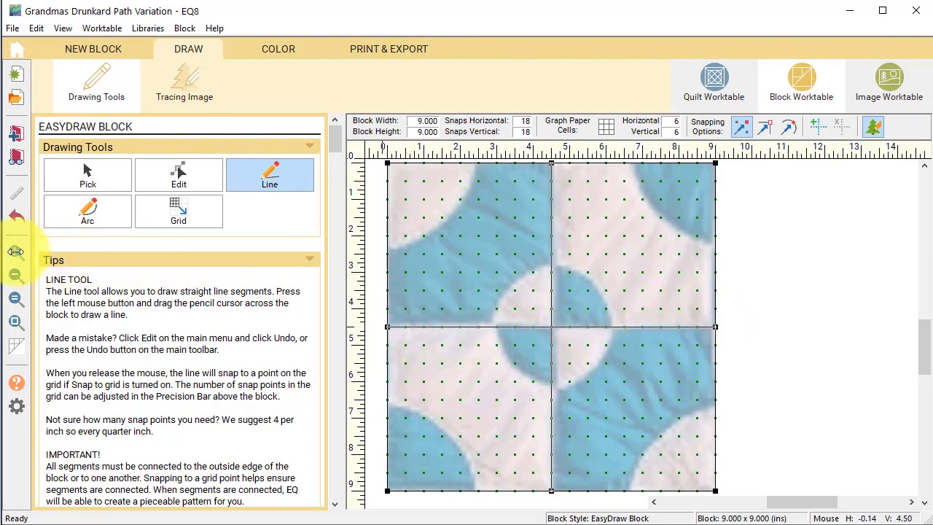
- Draw two quarter-circle arcs in the block's upper-left quadrant: 2.5-inch radius at the outer corner and 1.5-inch radius around the block's center
{"action": "left_click", "coordinate": [16, 253]}
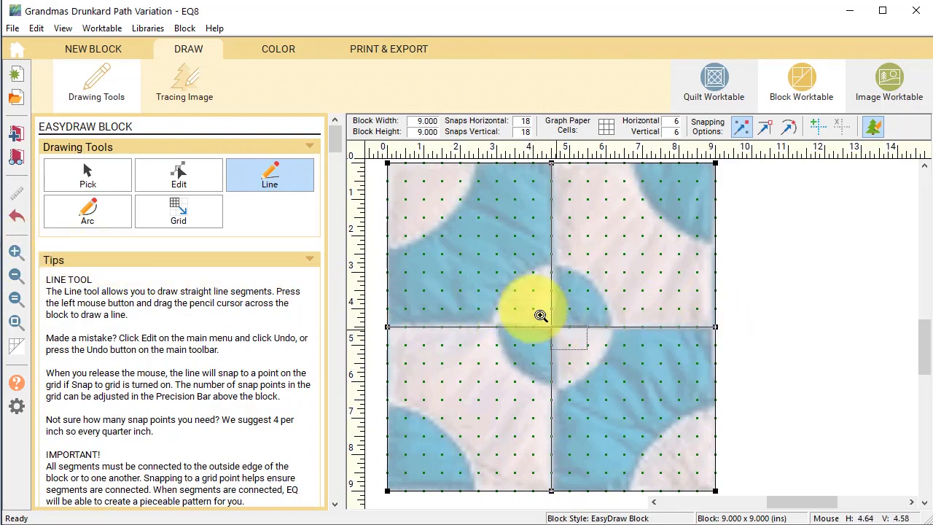
{"action": "left_click_drag", "start_coordinate": [587, 349], "coordinate": [377, 145]}
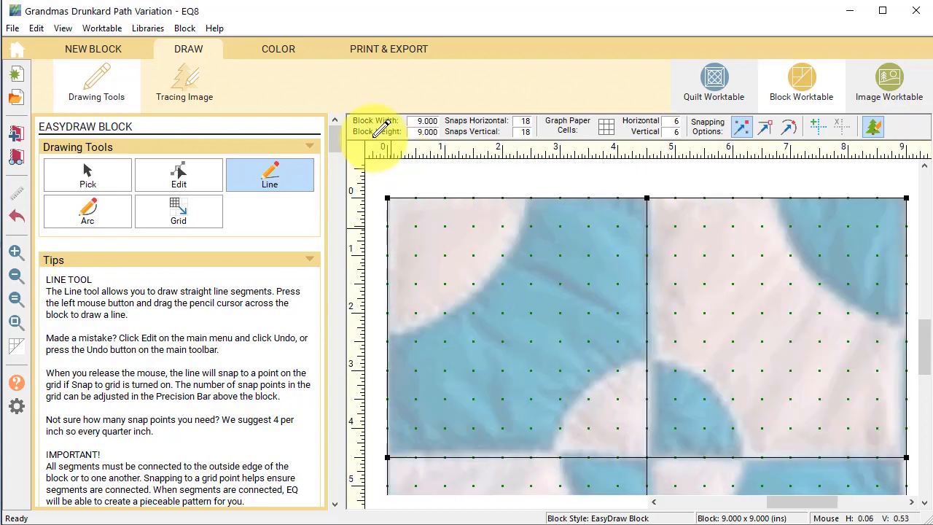
{"action": "left_click", "coordinate": [89, 213]}
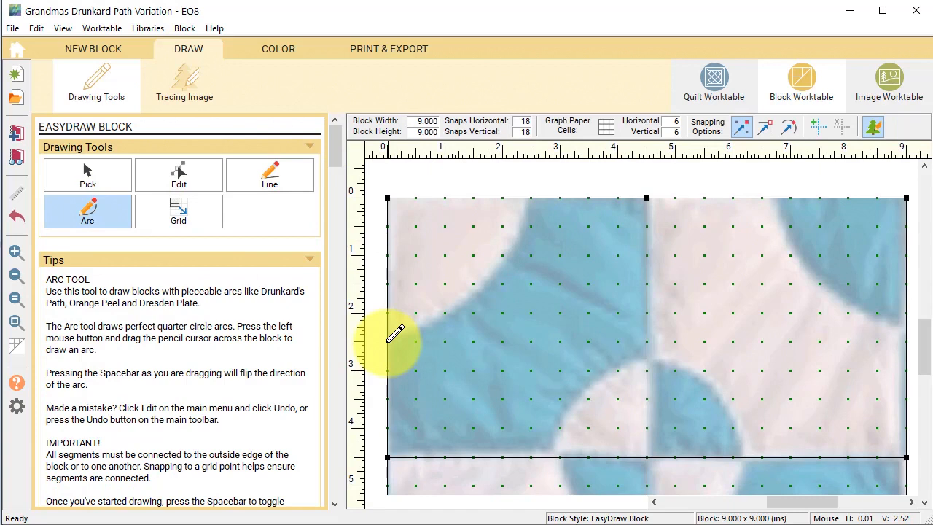
{"action": "left_click_drag", "start_coordinate": [389, 340], "coordinate": [530, 197]}
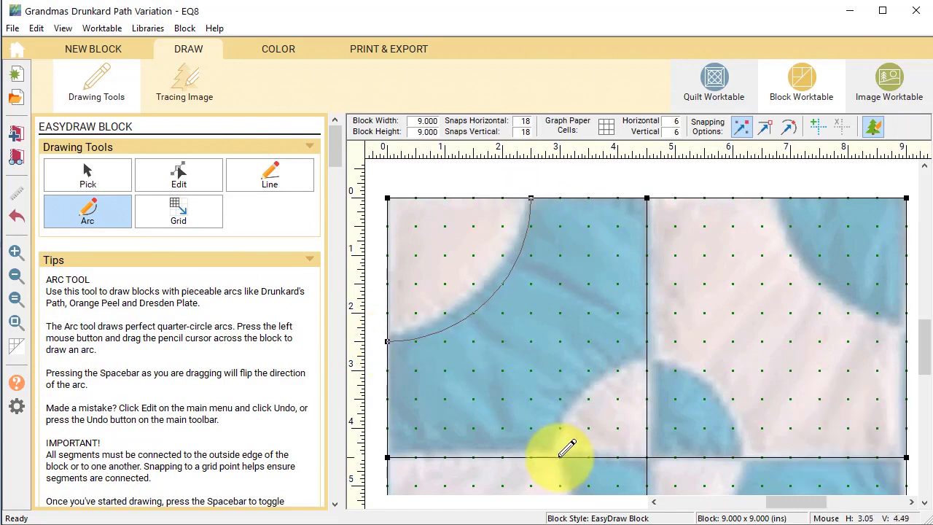
{"action": "left_click_drag", "start_coordinate": [560, 457], "coordinate": [647, 370]}
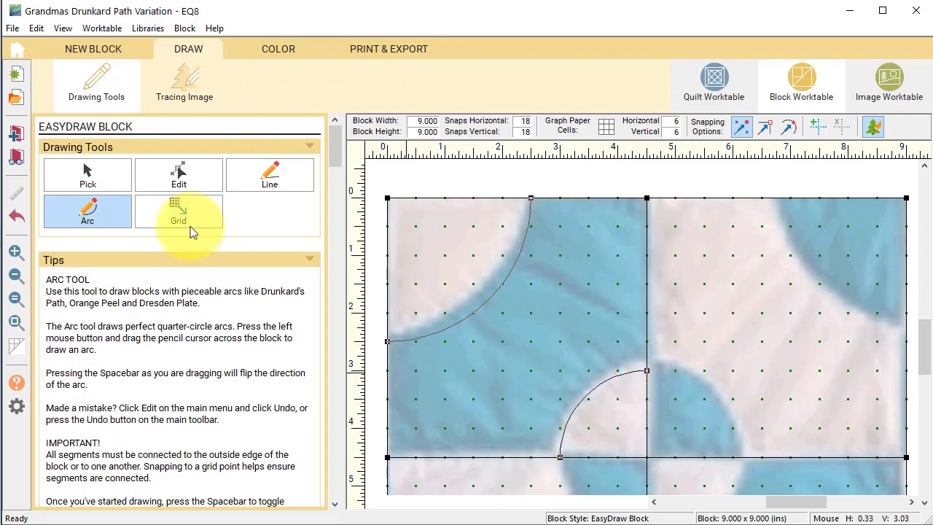
- Clone both arcs together, rotate the copy 90 degrees and fit it into the block's upper-right quadrant
{"action": "left_click", "coordinate": [88, 174]}
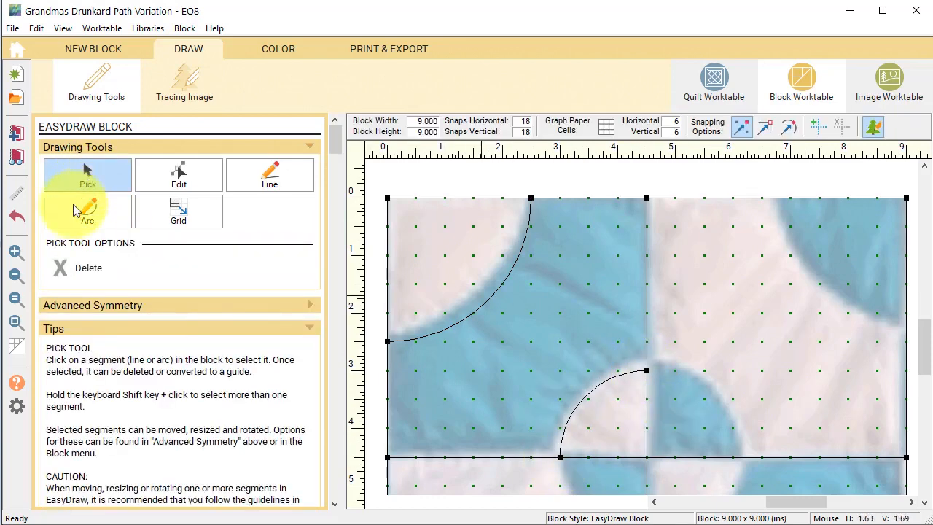
{"action": "left_click", "coordinate": [16, 323]}
{"action": "left_click", "coordinate": [519, 287]}
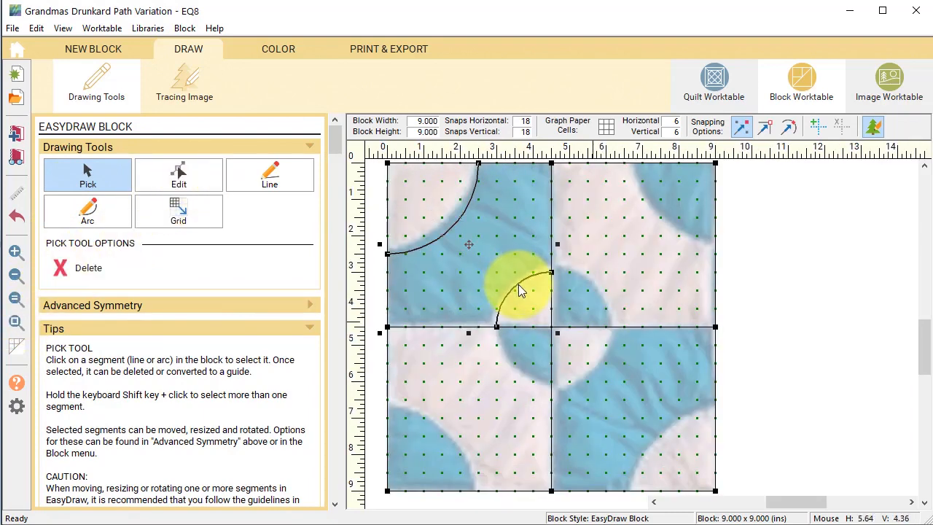
{"action": "left_click", "coordinate": [518, 285]}
{"action": "left_click", "coordinate": [310, 303]}
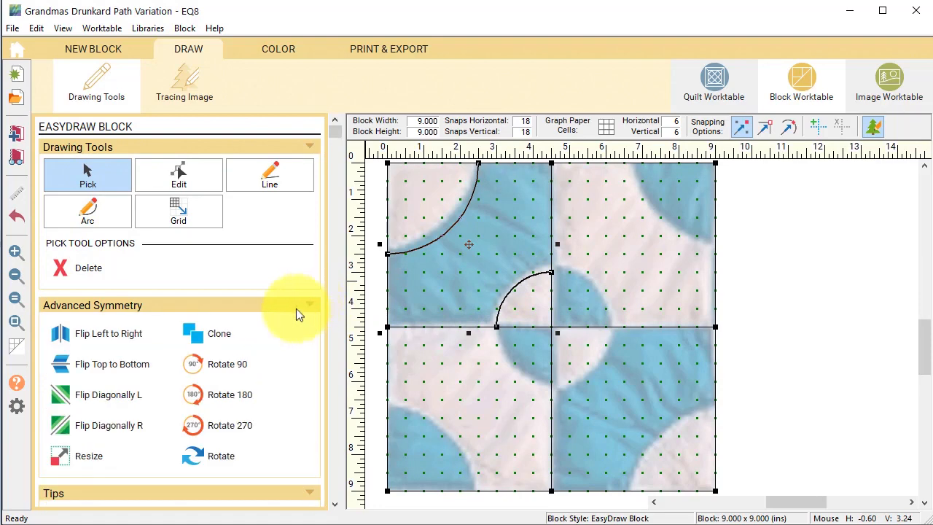
{"action": "left_click", "coordinate": [220, 335]}
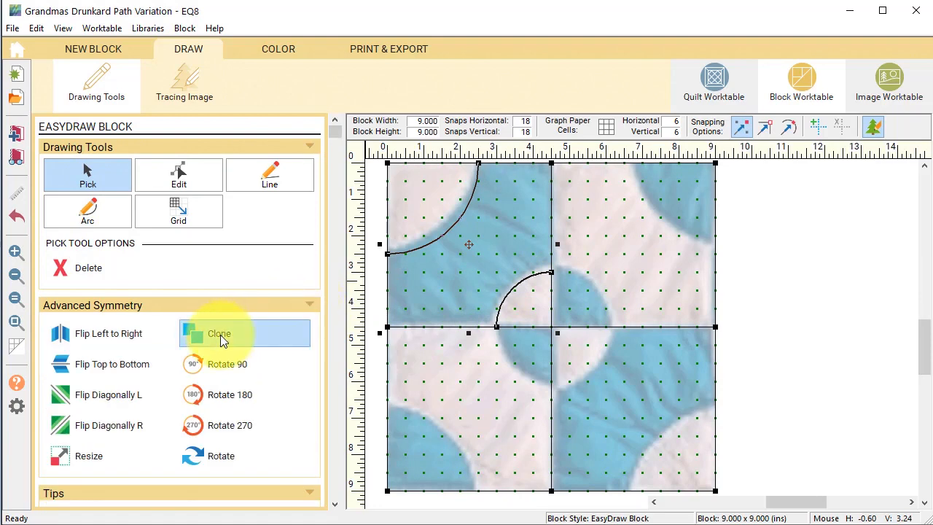
{"action": "left_click", "coordinate": [227, 364]}
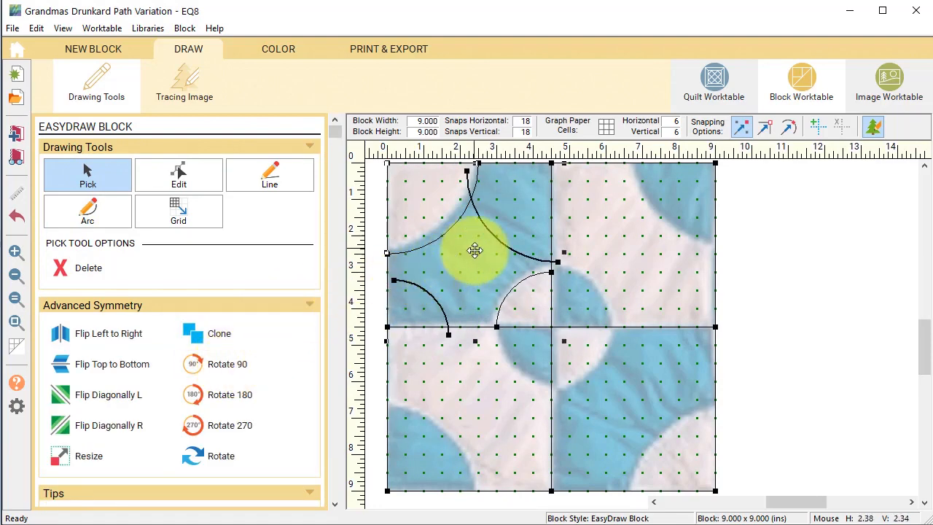
{"action": "mouse_move", "coordinate": [475, 250]}
{"action": "left_mouse_down"}
{"action": "mouse_move", "coordinate": [640, 253]}
{"action": "mouse_move", "coordinate": [625, 234]}
{"action": "mouse_move", "coordinate": [634, 243]}
{"action": "left_mouse_up"}
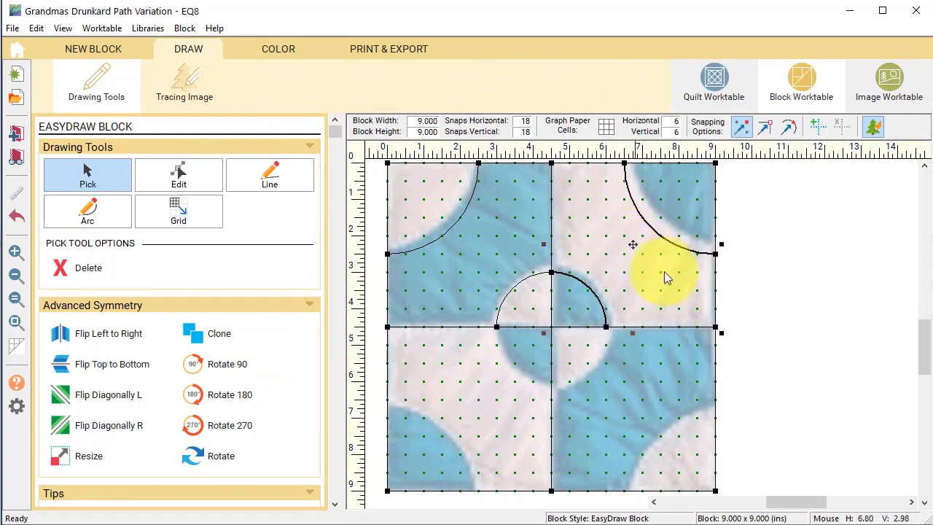
- Clone and rotate the arc pair 90 degrees for each remaining quadrant, placing copies in the block's lower-right and lower-left quadrants
{"action": "left_click", "coordinate": [220, 338]}
{"action": "left_click", "coordinate": [226, 364]}
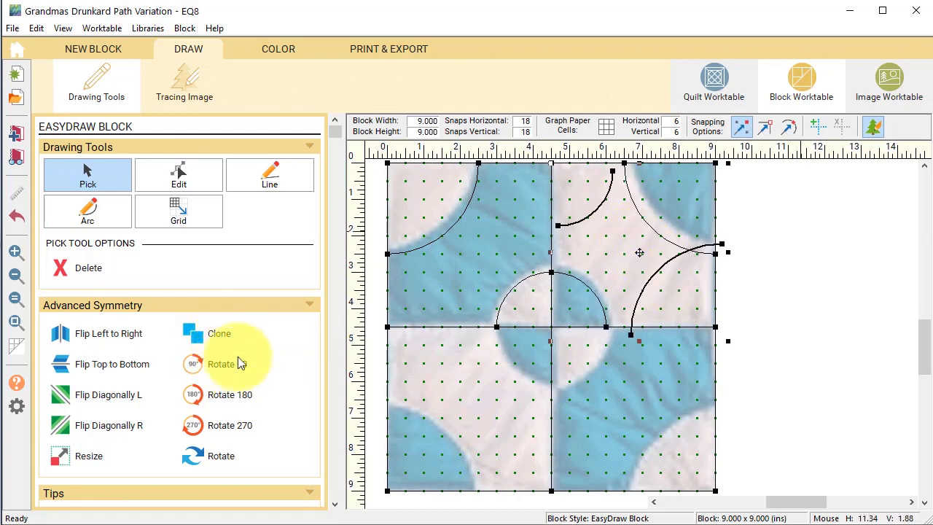
{"action": "mouse_move", "coordinate": [641, 250]}
{"action": "left_mouse_down"}
{"action": "mouse_move", "coordinate": [631, 417]}
{"action": "mouse_move", "coordinate": [633, 407]}
{"action": "left_mouse_up"}
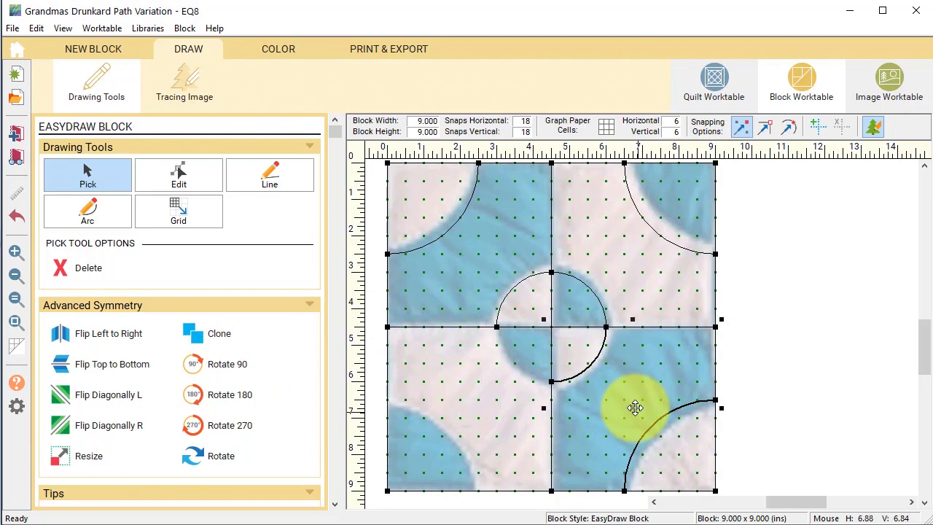
{"action": "left_click", "coordinate": [244, 361]}
{"action": "left_click_drag", "start_coordinate": [642, 419], "coordinate": [469, 408]}
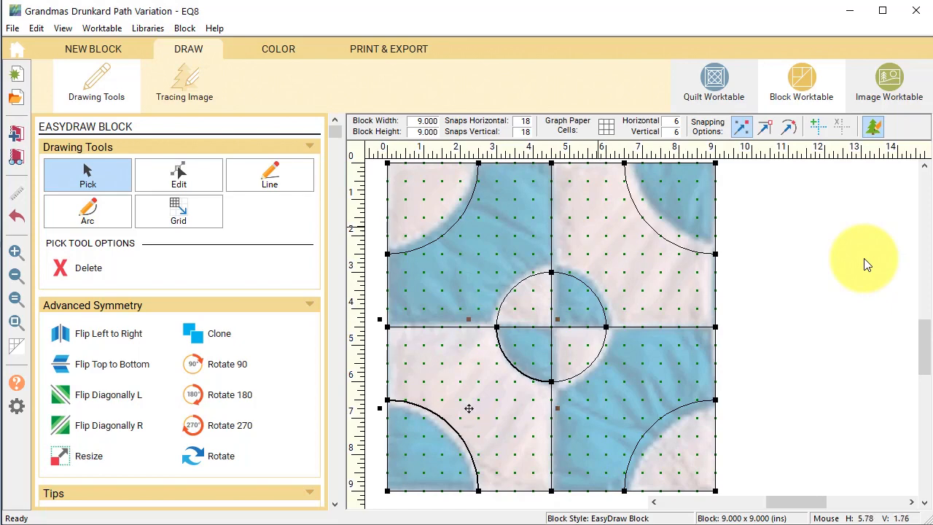
- Color the block's patches blue and white to match the quilt photo and add the block to the Project Sketchbook
{"action": "left_click", "coordinate": [305, 46]}
{"action": "left_click", "coordinate": [49, 481]}
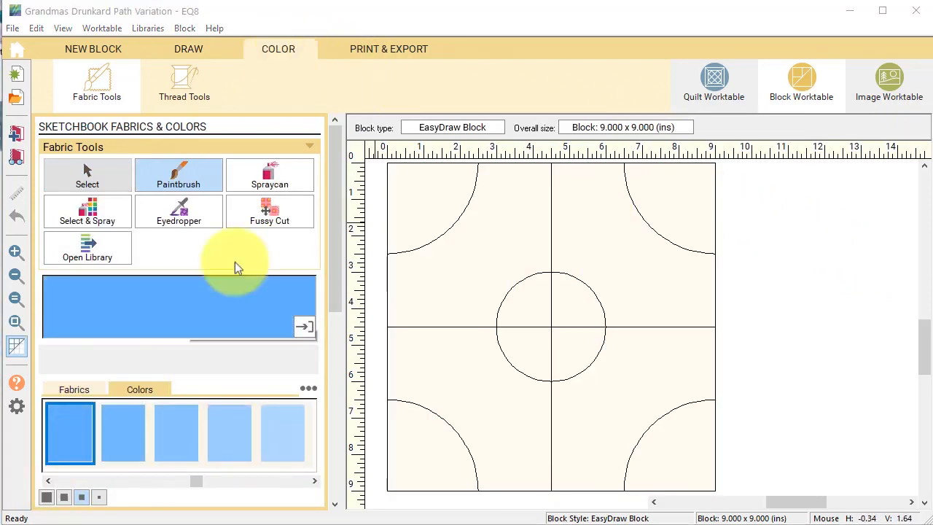
{"action": "left_click", "coordinate": [123, 433]}
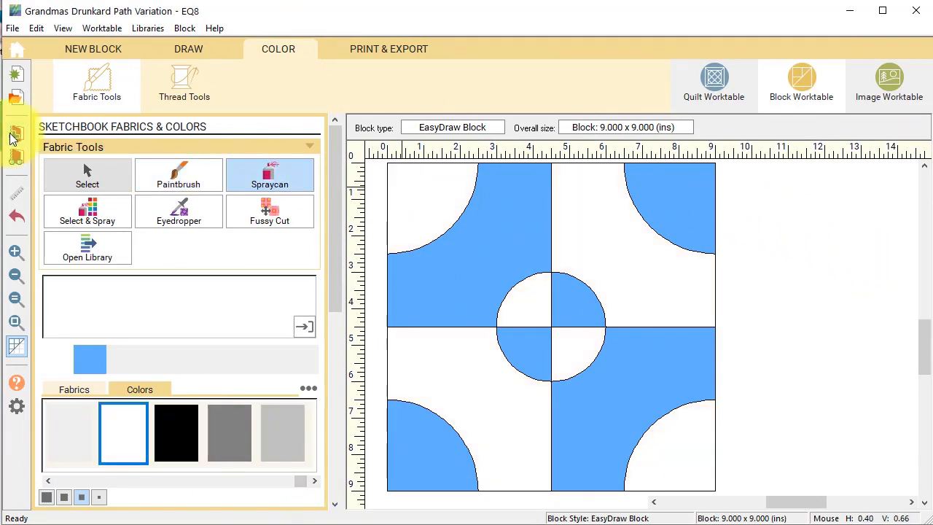
{"action": "left_click", "coordinate": [11, 135]}
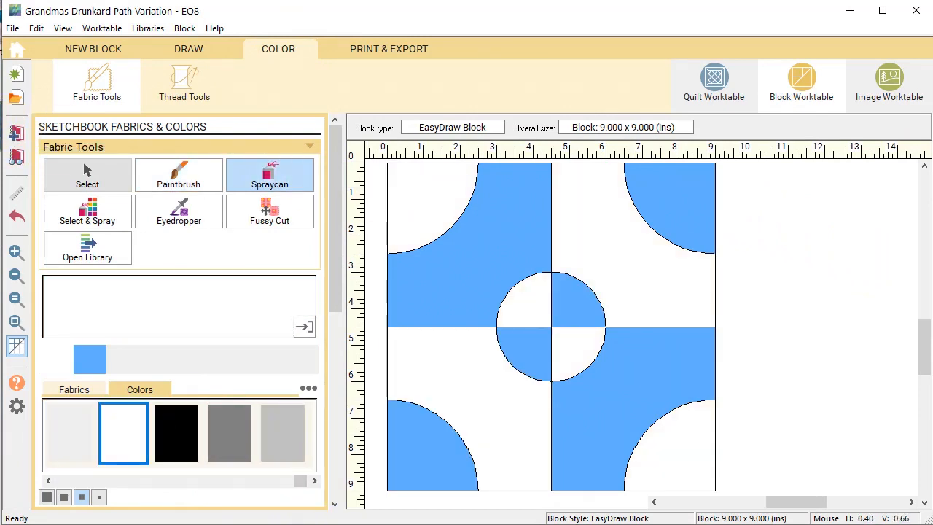
- Start a new quilt with a Horizontal layout of 11 blocks across and 8 blocks down
{"action": "left_click", "coordinate": [714, 85]}
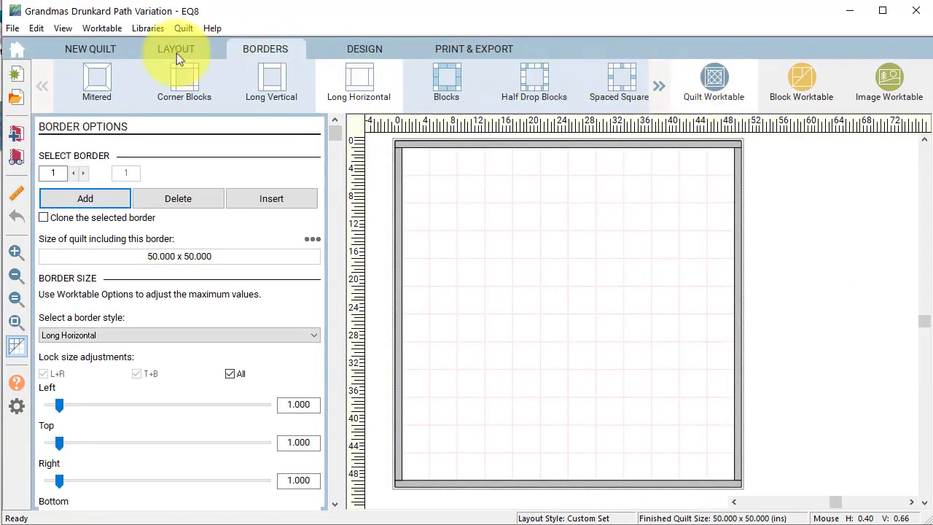
{"action": "left_click", "coordinate": [99, 48]}
{"action": "left_click", "coordinate": [99, 78]}
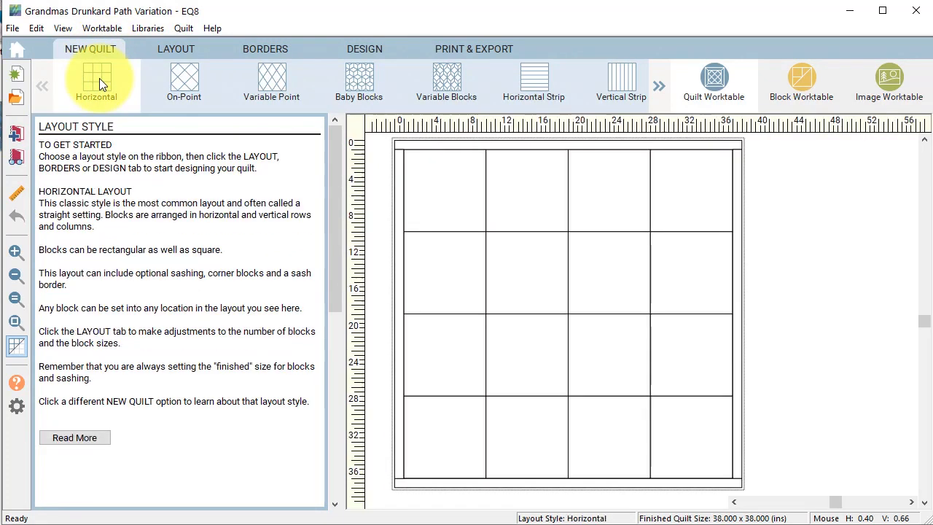
{"action": "left_click", "coordinate": [189, 51]}
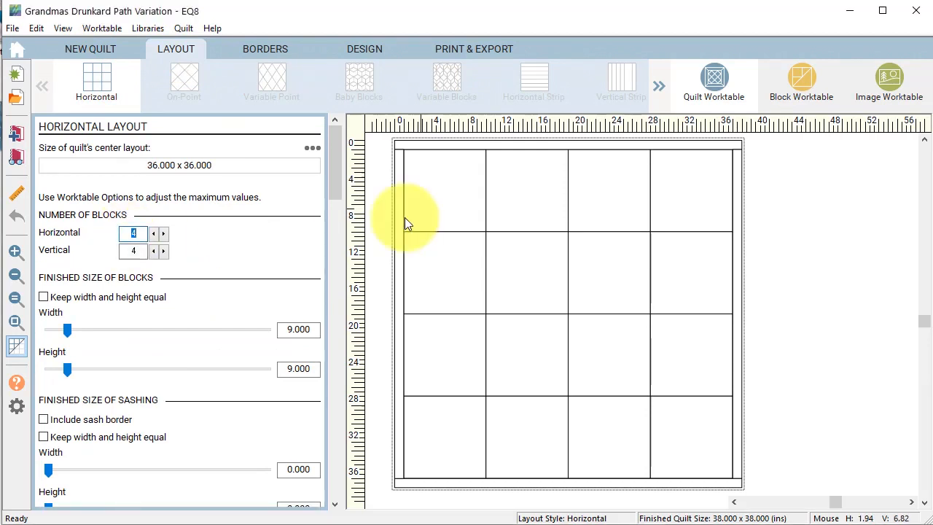
{"action": "type", "text": "11"}
{"action": "key", "text": "Tab"}
{"action": "type", "text": "8"}
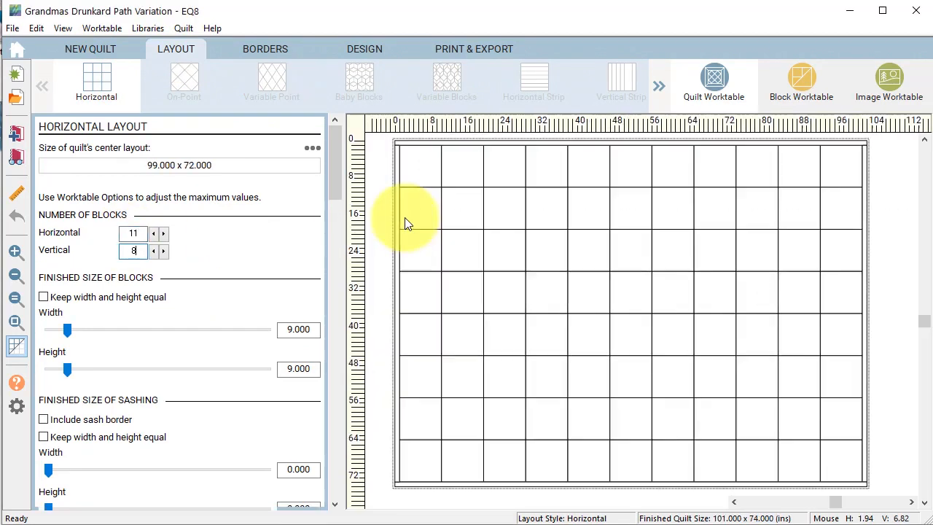
{"action": "key", "text": "Tab"}
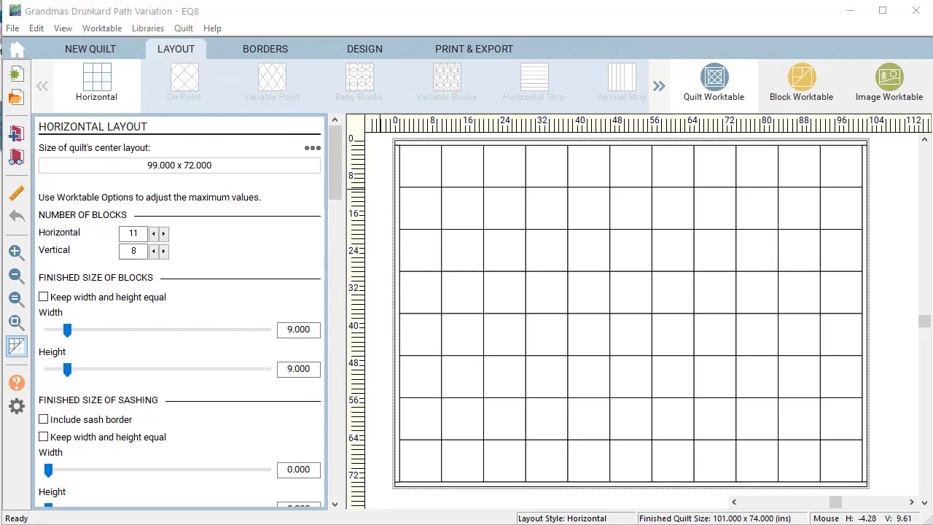
- Set the first border's width to 3 inches on all sides
{"action": "left_click", "coordinate": [272, 49]}
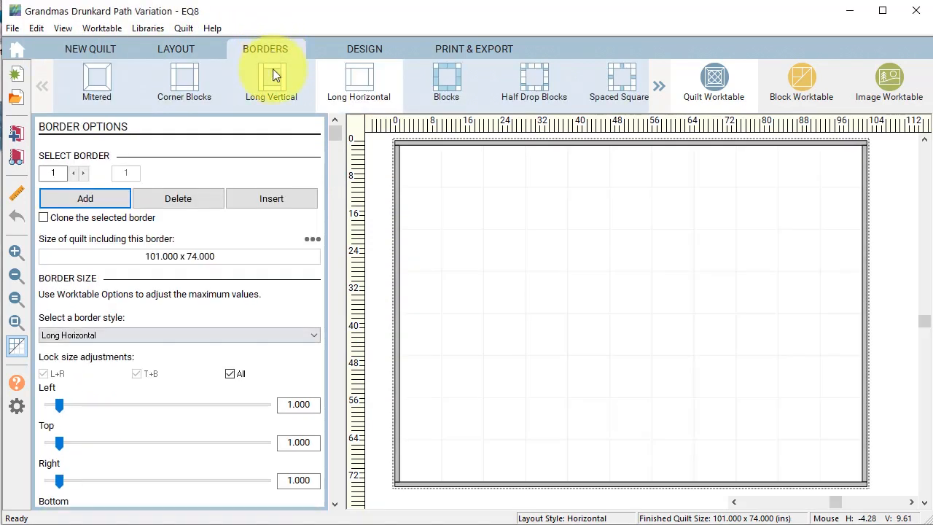
{"action": "left_click", "coordinate": [286, 405]}
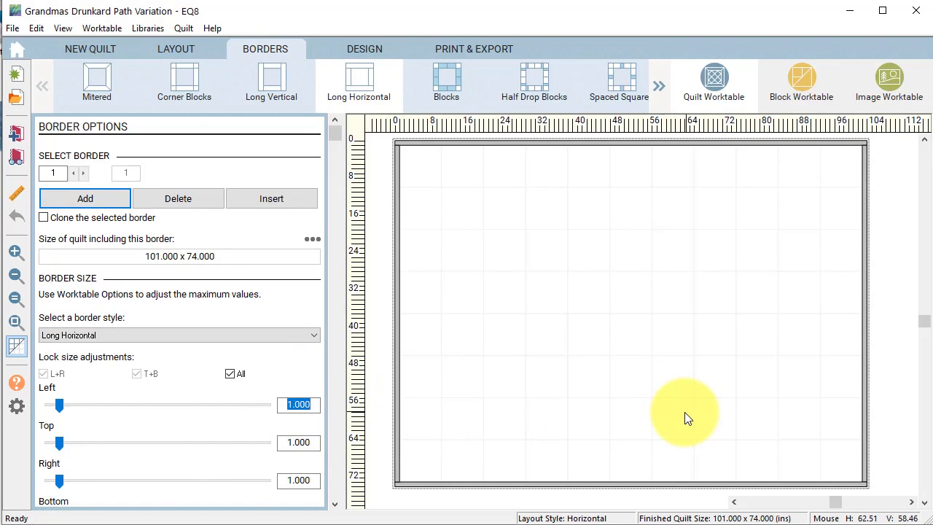
{"action": "type", "text": "3"}
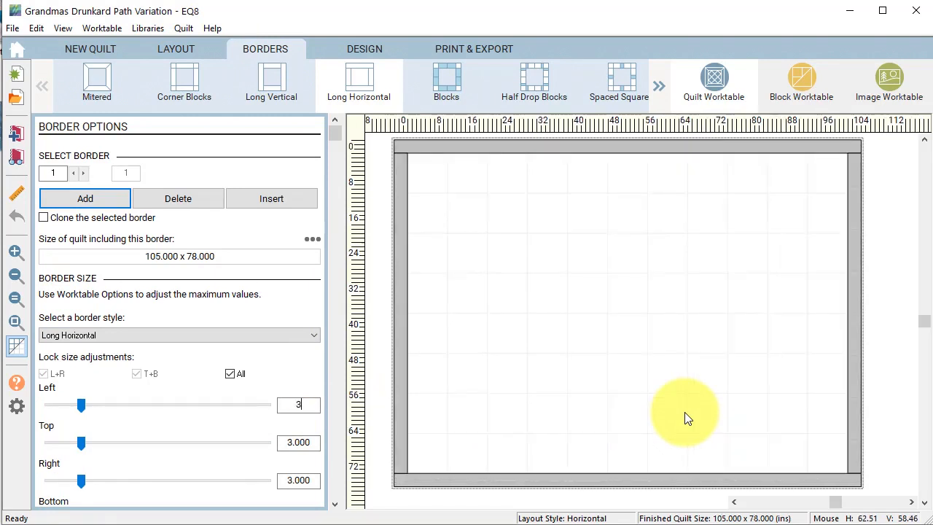
- Add a second, Mitered border that is 0.375 inches wide on all sides
{"action": "left_click", "coordinate": [85, 199]}
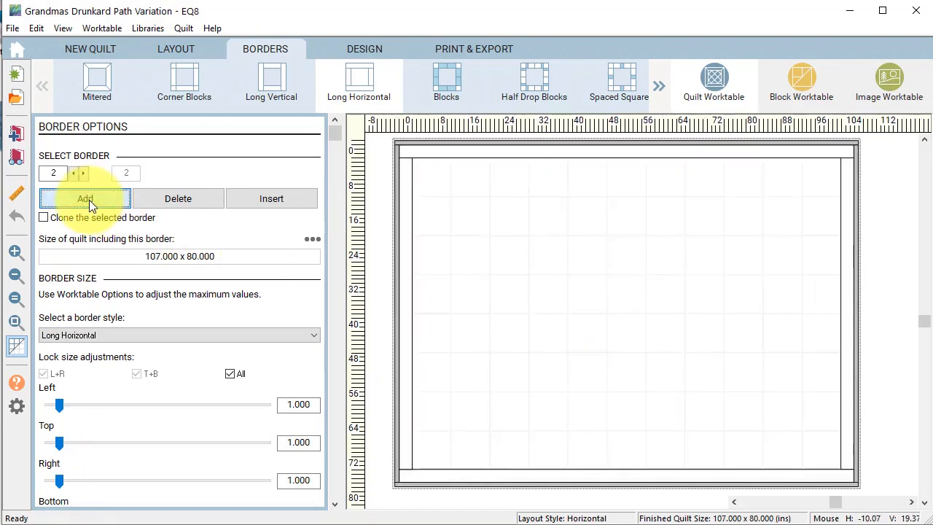
{"action": "left_click", "coordinate": [97, 89]}
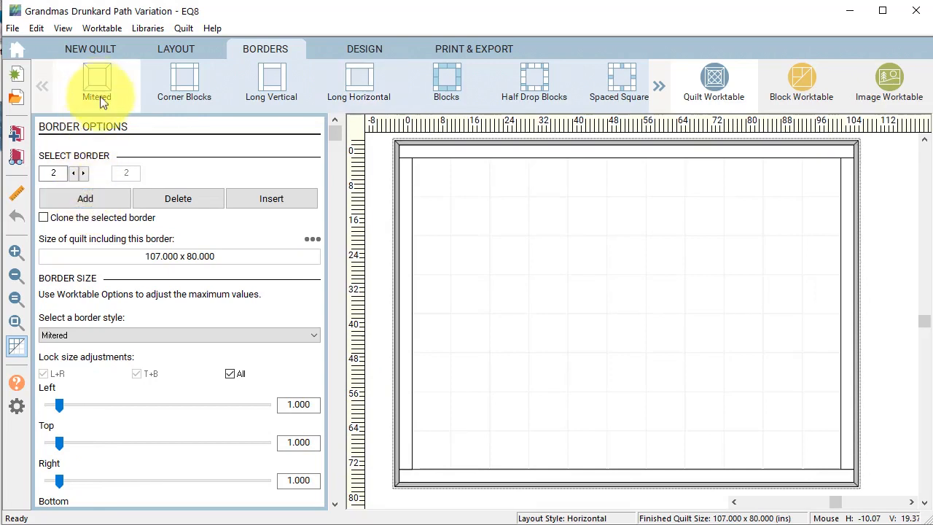
{"action": "double_click", "coordinate": [299, 405]}
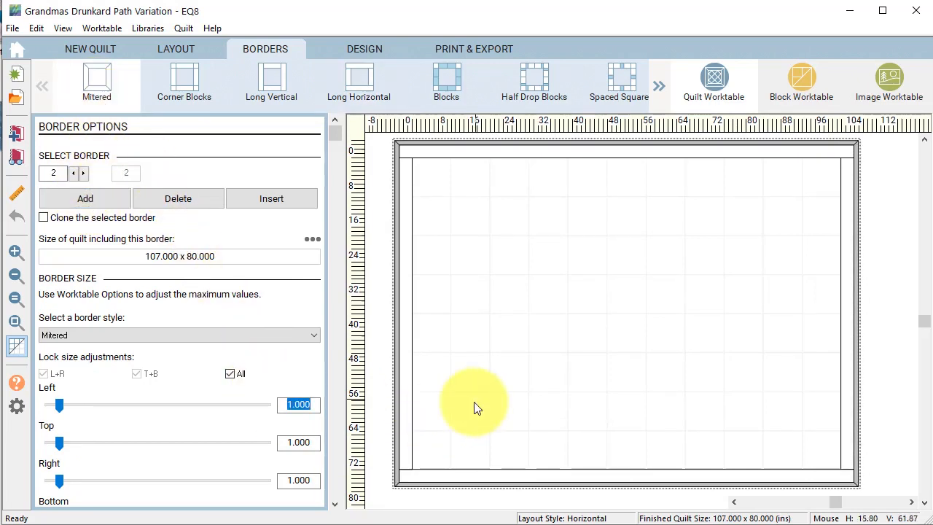
{"action": "type", "text": ".375"}
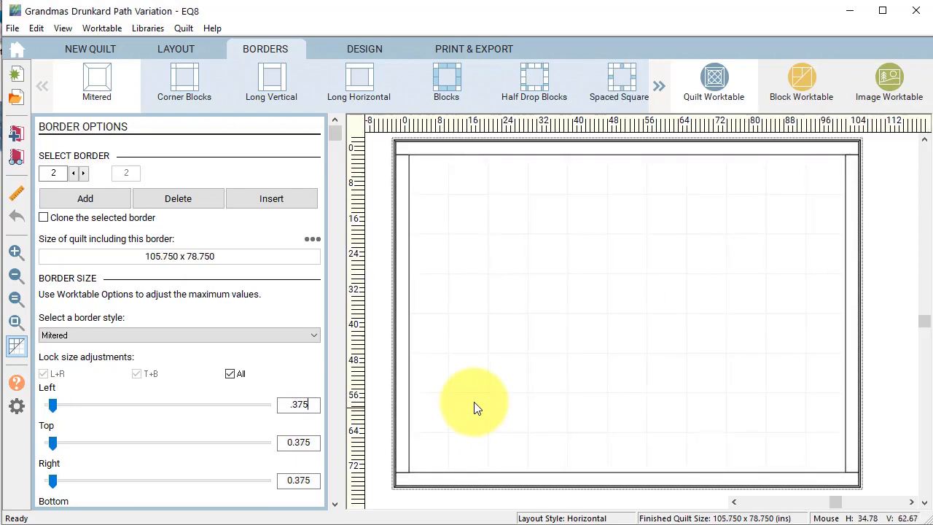
- Fill every block space of the quilt with the blue and white Drunkard's Path block from the sketchbook
{"action": "left_click", "coordinate": [372, 48]}
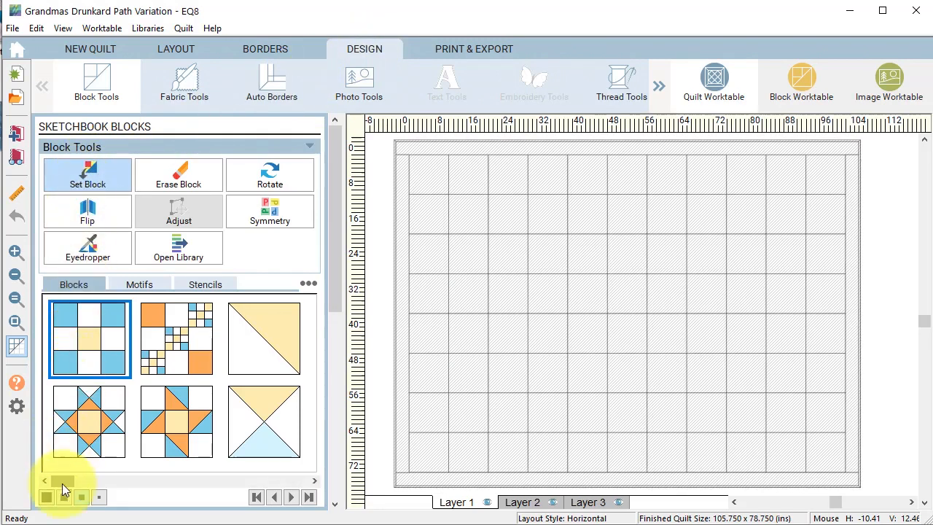
{"action": "left_click", "coordinate": [309, 496]}
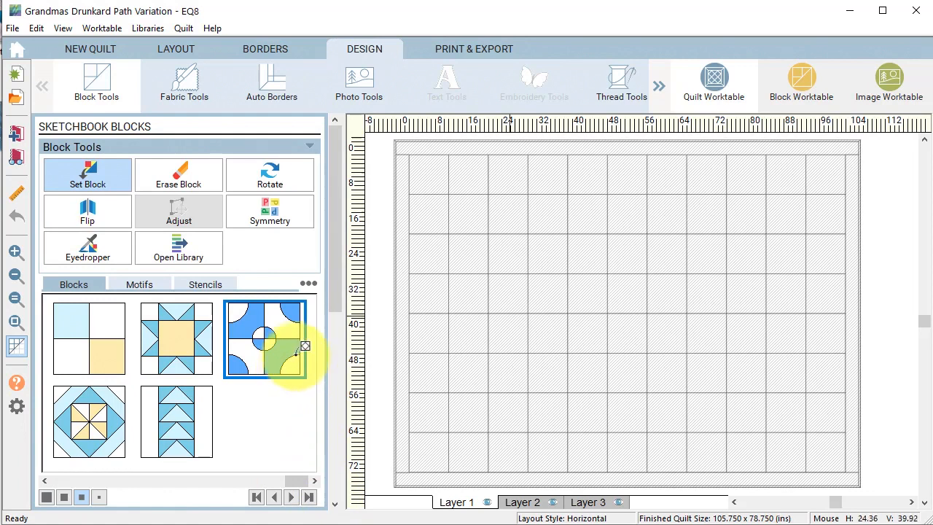
{"action": "left_click", "coordinate": [432, 170], "text": "ctrl"}
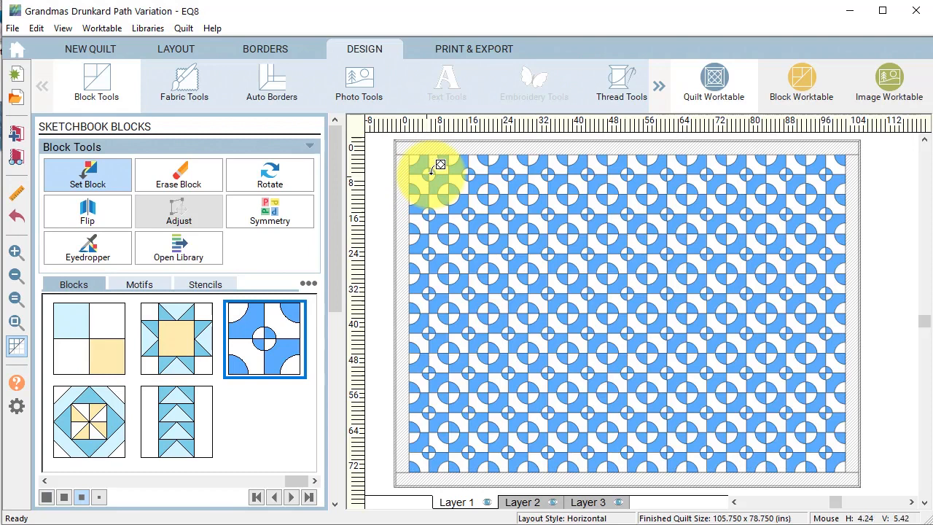
- Sample the blue from the quilt blocks with the Eyedropper and color all sides of the wide inner border with it
{"action": "left_click", "coordinate": [187, 86]}
{"action": "left_click", "coordinate": [94, 203]}
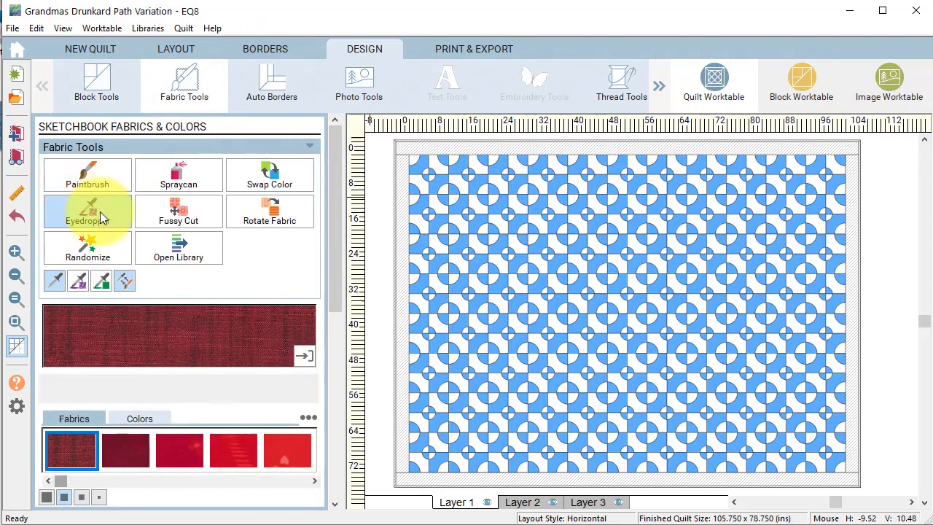
{"action": "left_click", "coordinate": [463, 166]}
{"action": "left_click", "coordinate": [401, 172], "text": "ctrl"}
- Sample the white from a block, color the narrow outer border with it and hide the patch outlines
{"action": "left_click", "coordinate": [90, 210]}
{"action": "left_click", "coordinate": [412, 159]}
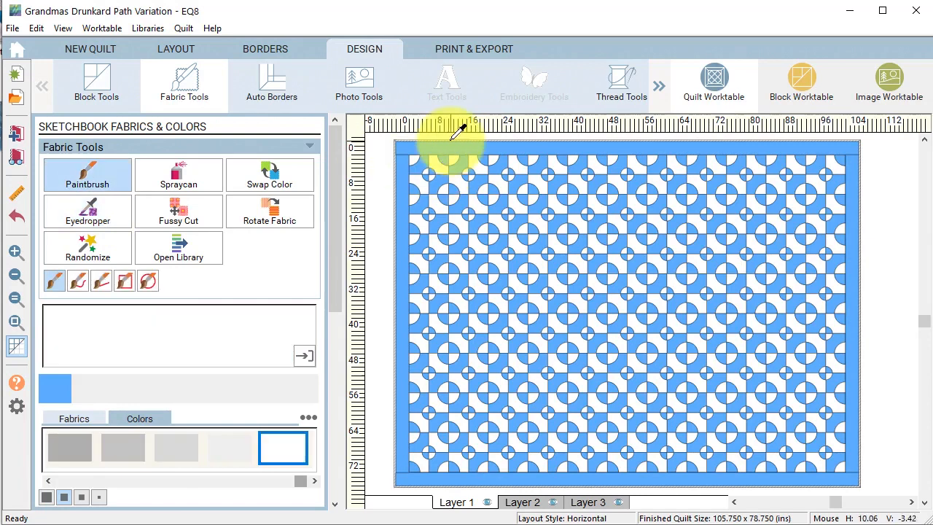
{"action": "left_click", "coordinate": [17, 347]}
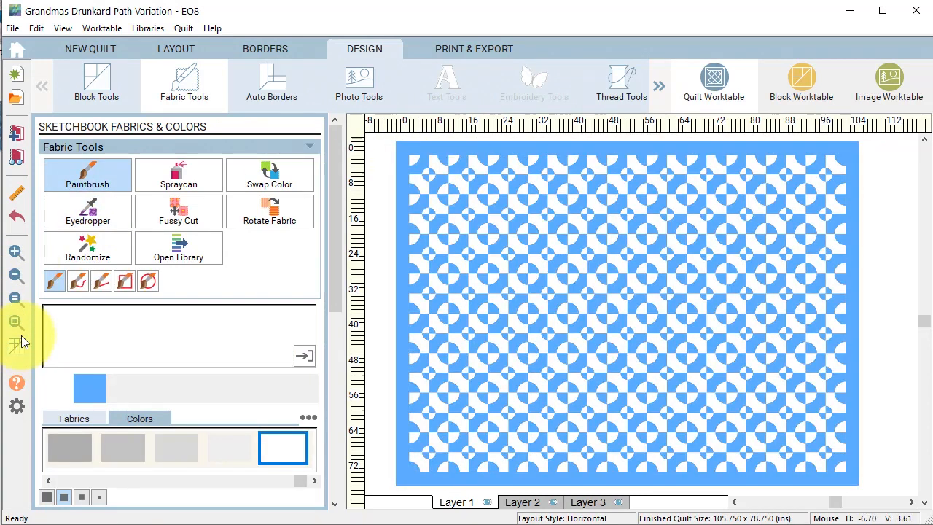
- Save the colored quilt to the sketchbook and apply the first Symmetry variation to its blocks
{"action": "left_click", "coordinate": [17, 134]}
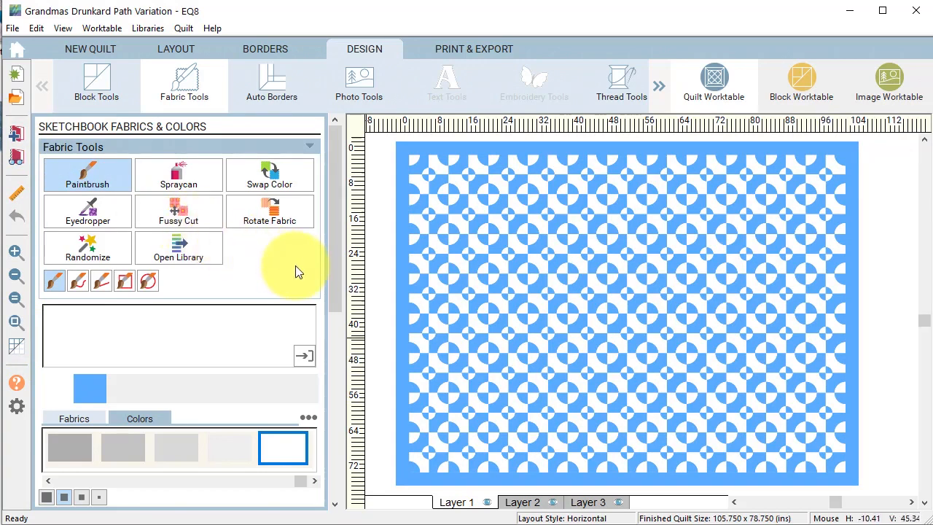
{"action": "left_click", "coordinate": [101, 84]}
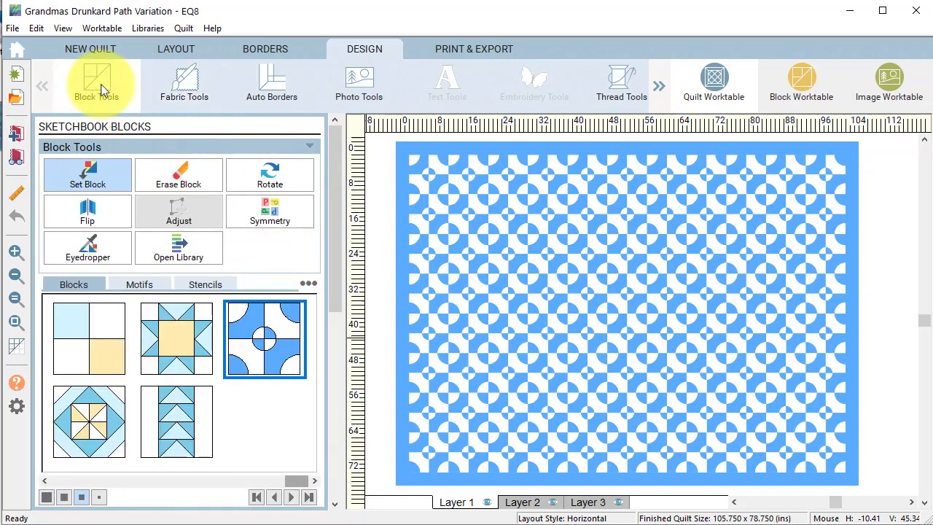
{"action": "left_click", "coordinate": [274, 210]}
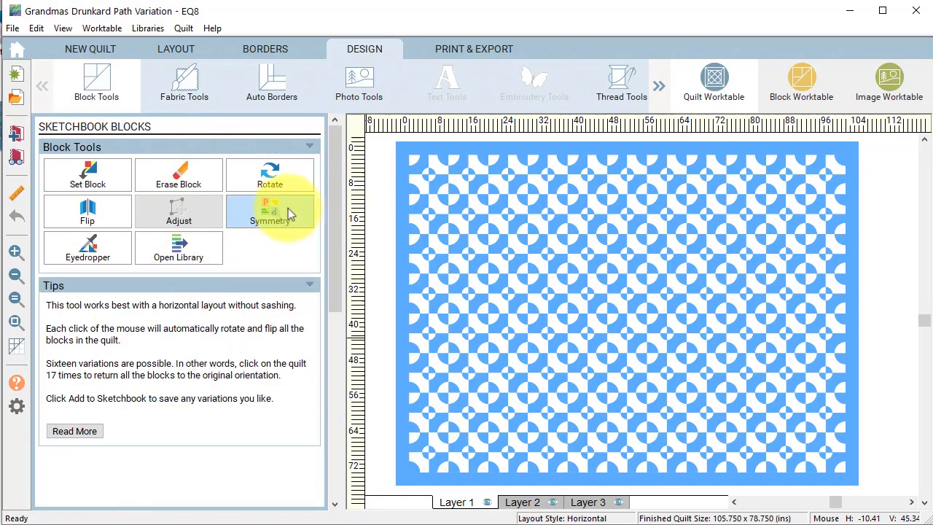
{"action": "left_click", "coordinate": [440, 182]}
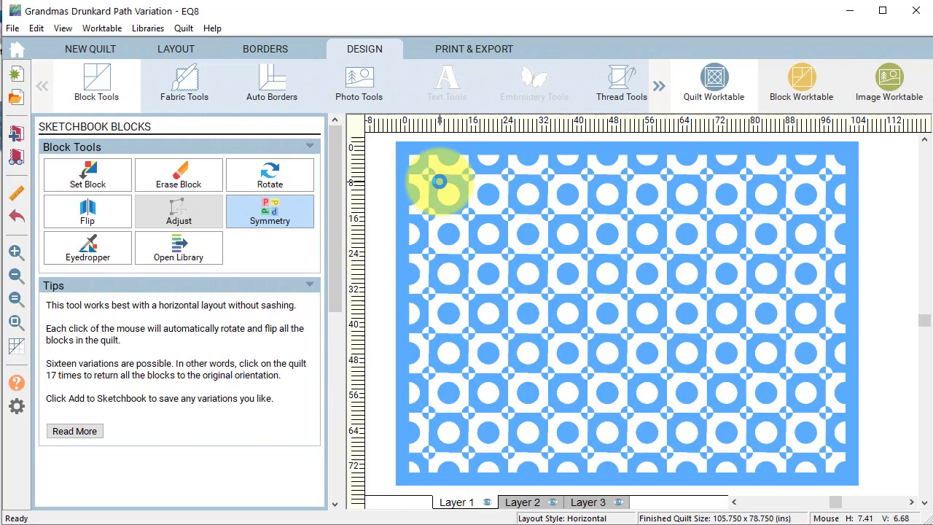
- Cycle the quilt blocks through further Symmetry variations to one with circles split horizontally into blue and white halves, and add it to the sketchbook
{"action": "left_click", "coordinate": [440, 181]}
{"action": "left_click", "coordinate": [448, 170]}
{"action": "left_click", "coordinate": [440, 177]}
{"action": "left_click", "coordinate": [441, 176]}
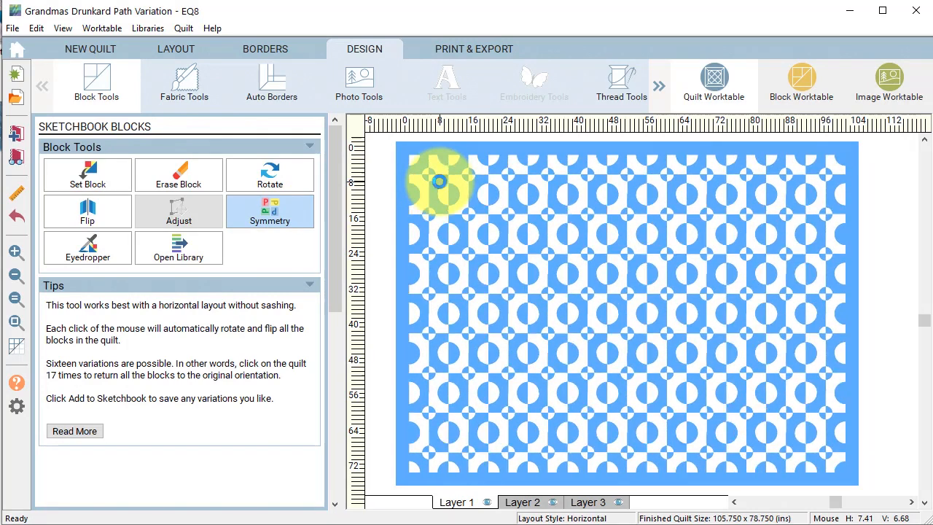
{"action": "left_click", "coordinate": [441, 177]}
{"action": "left_click", "coordinate": [440, 176]}
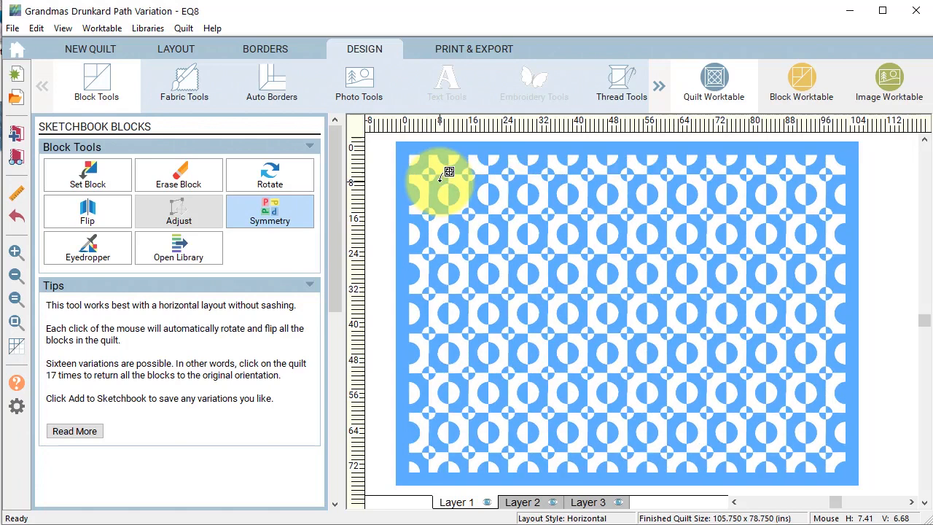
{"action": "left_click", "coordinate": [440, 176]}
{"action": "left_click", "coordinate": [440, 177]}
{"action": "left_click", "coordinate": [440, 176]}
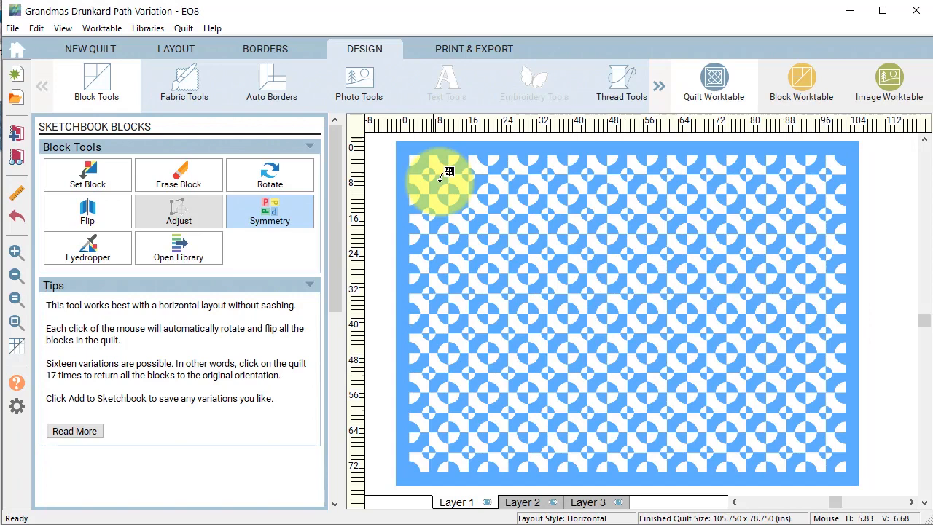
{"action": "left_click", "coordinate": [438, 172]}
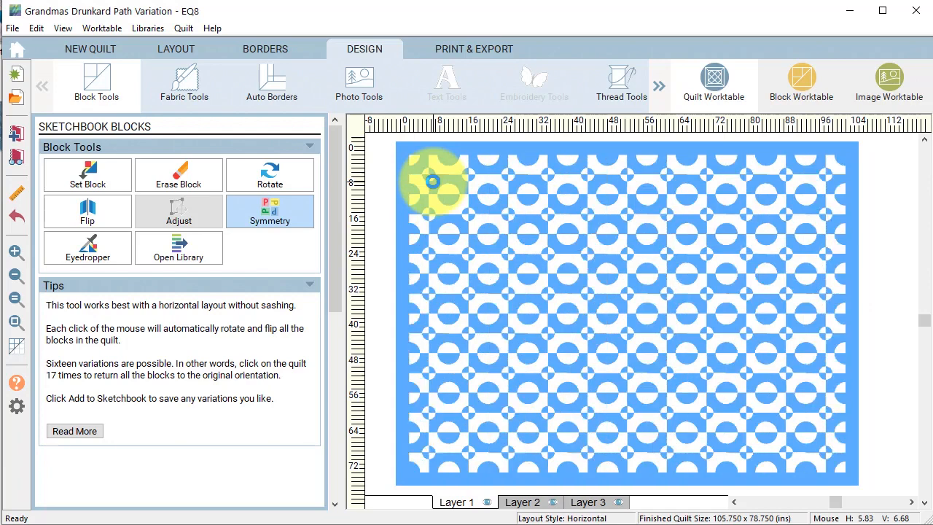
{"action": "left_click", "coordinate": [20, 139]}
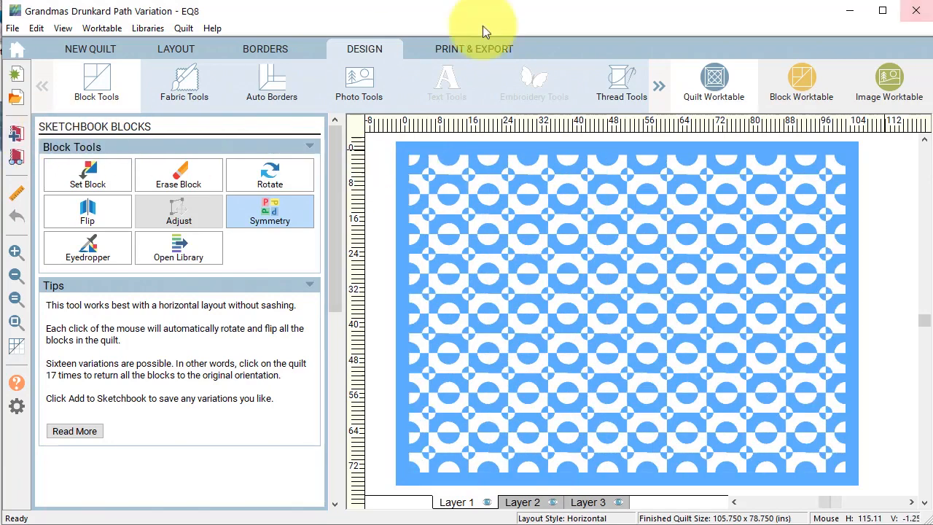